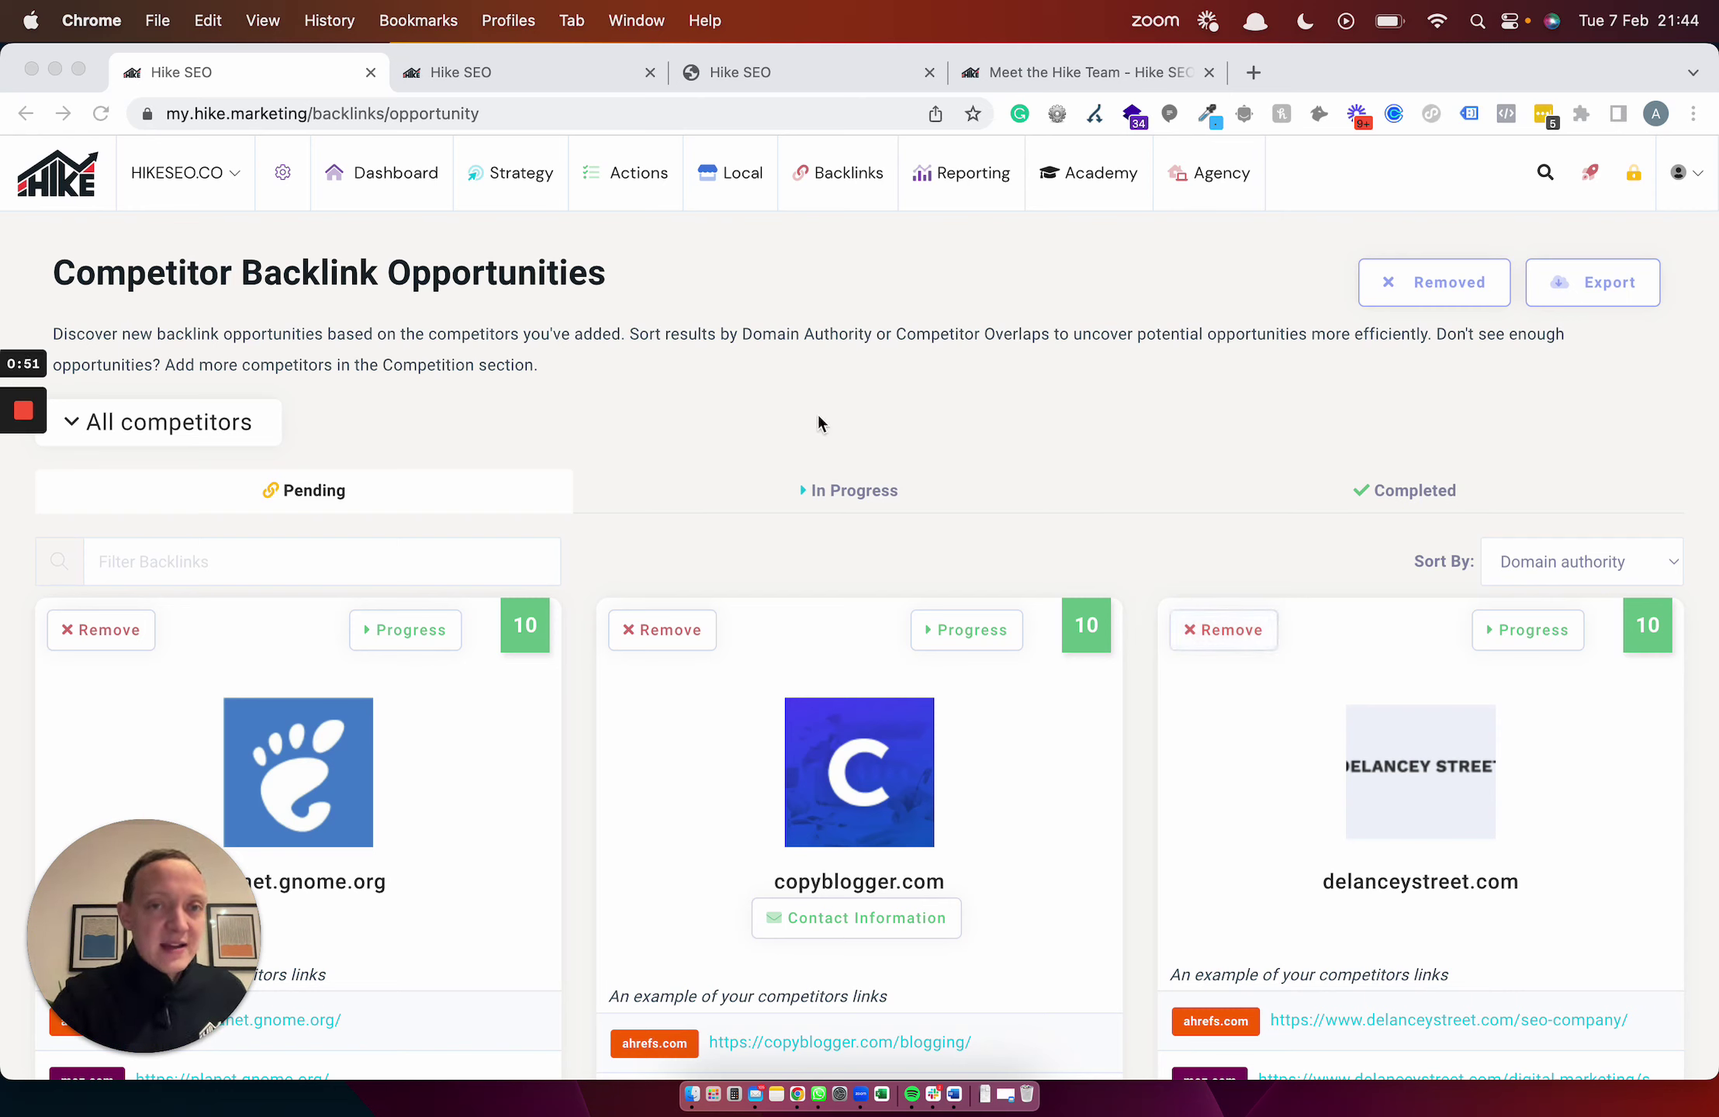
Step: Look over the backlink page and competitor filter dropdowns for the opportunities
click(844, 255)
mouse_move(841, 180)
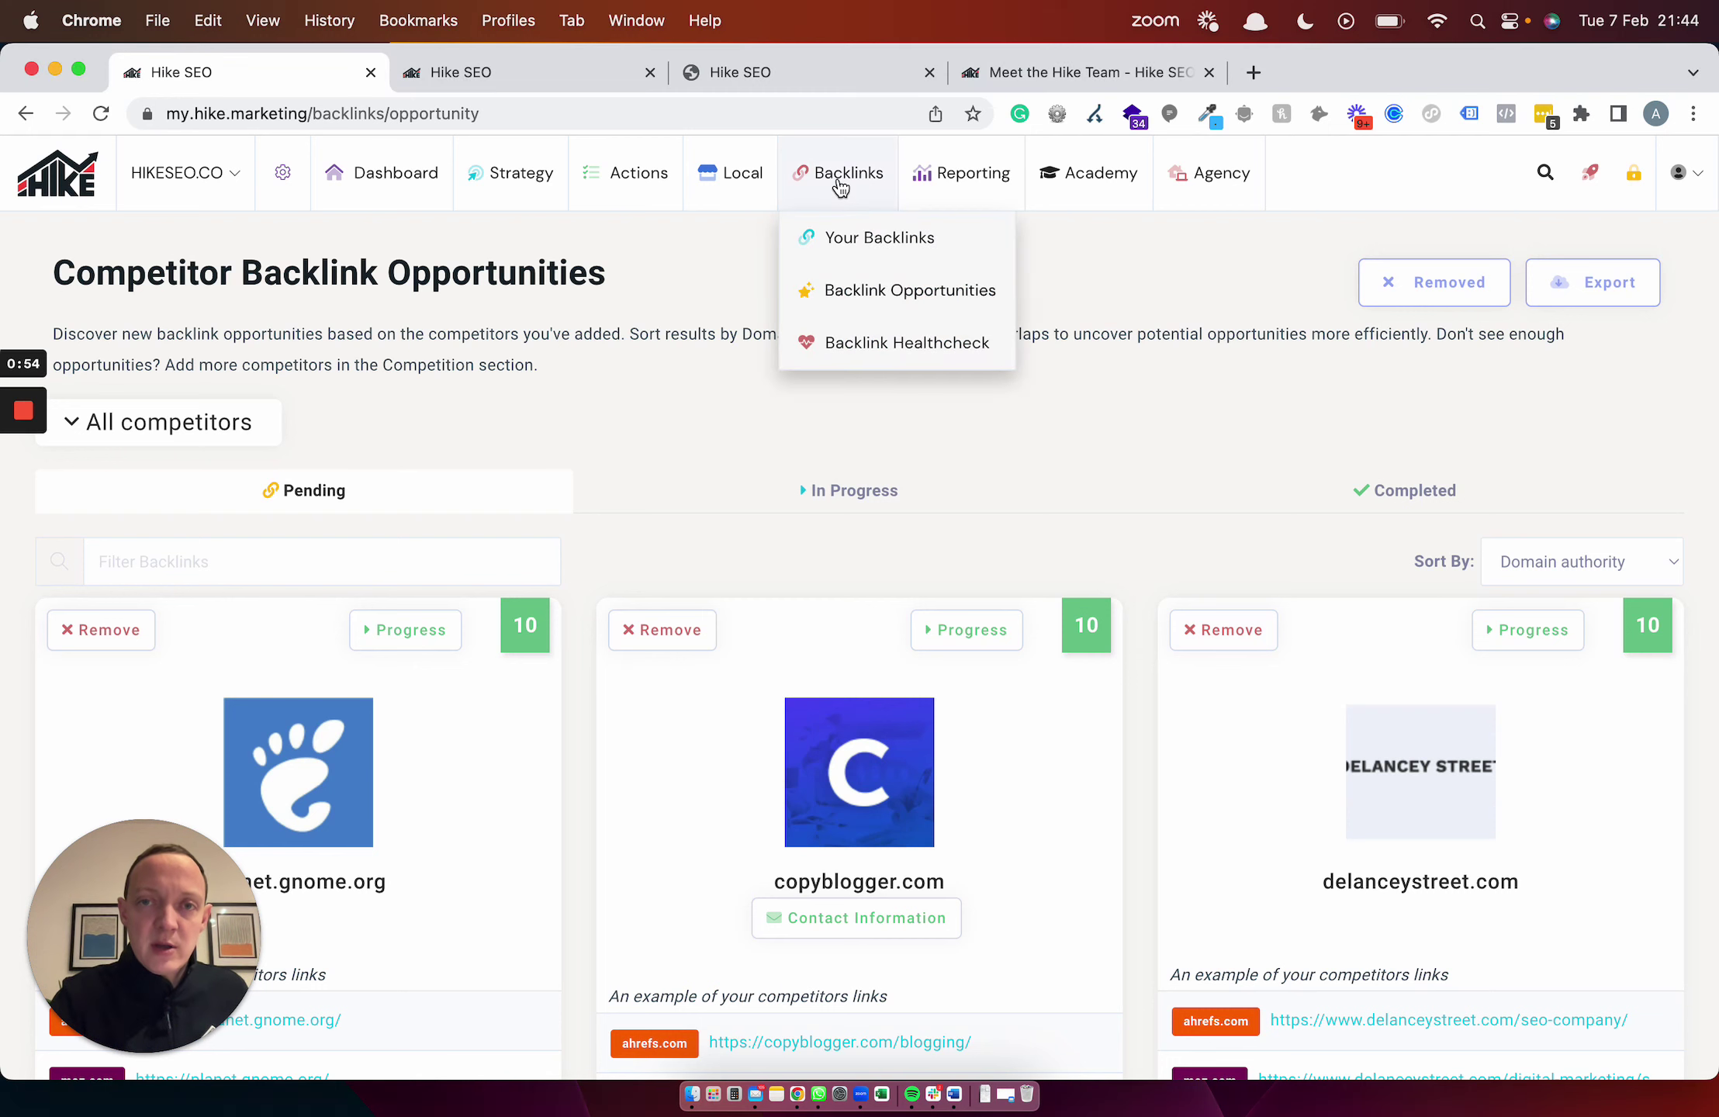
mouse_move(858, 285)
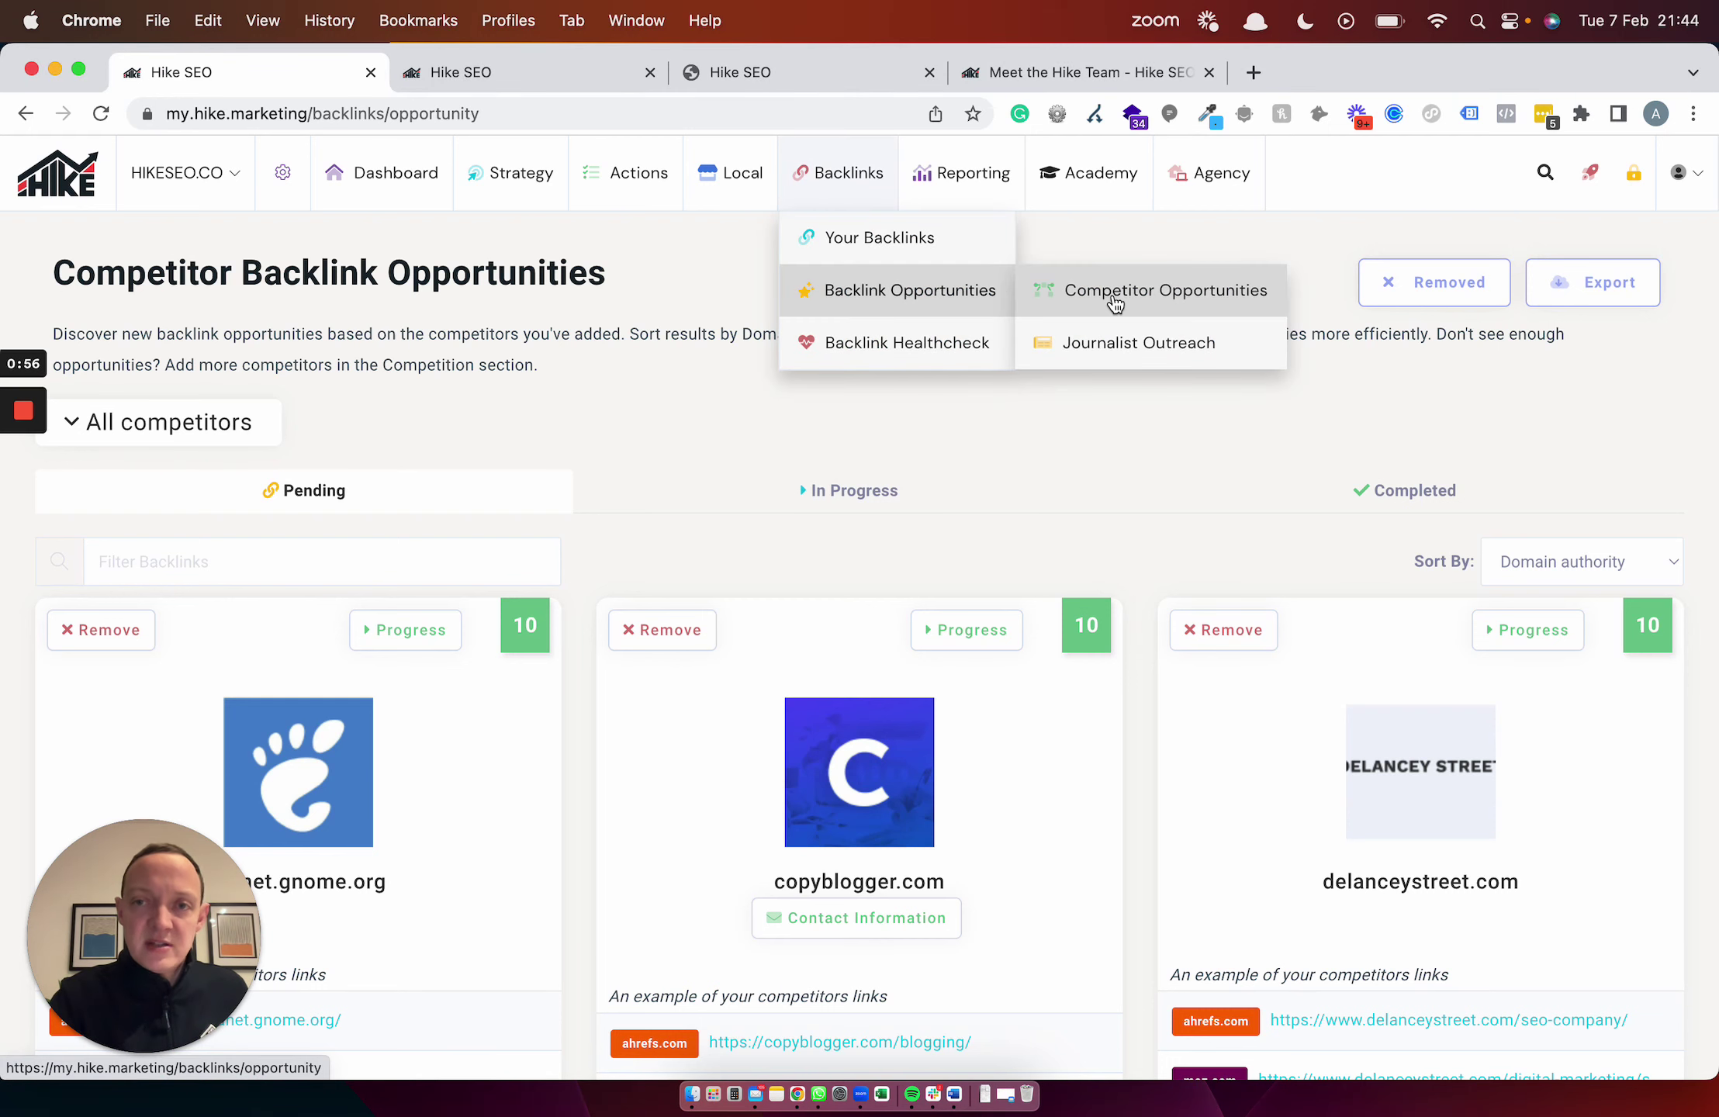
scroll(512, 349, down, 1)
click(232, 385)
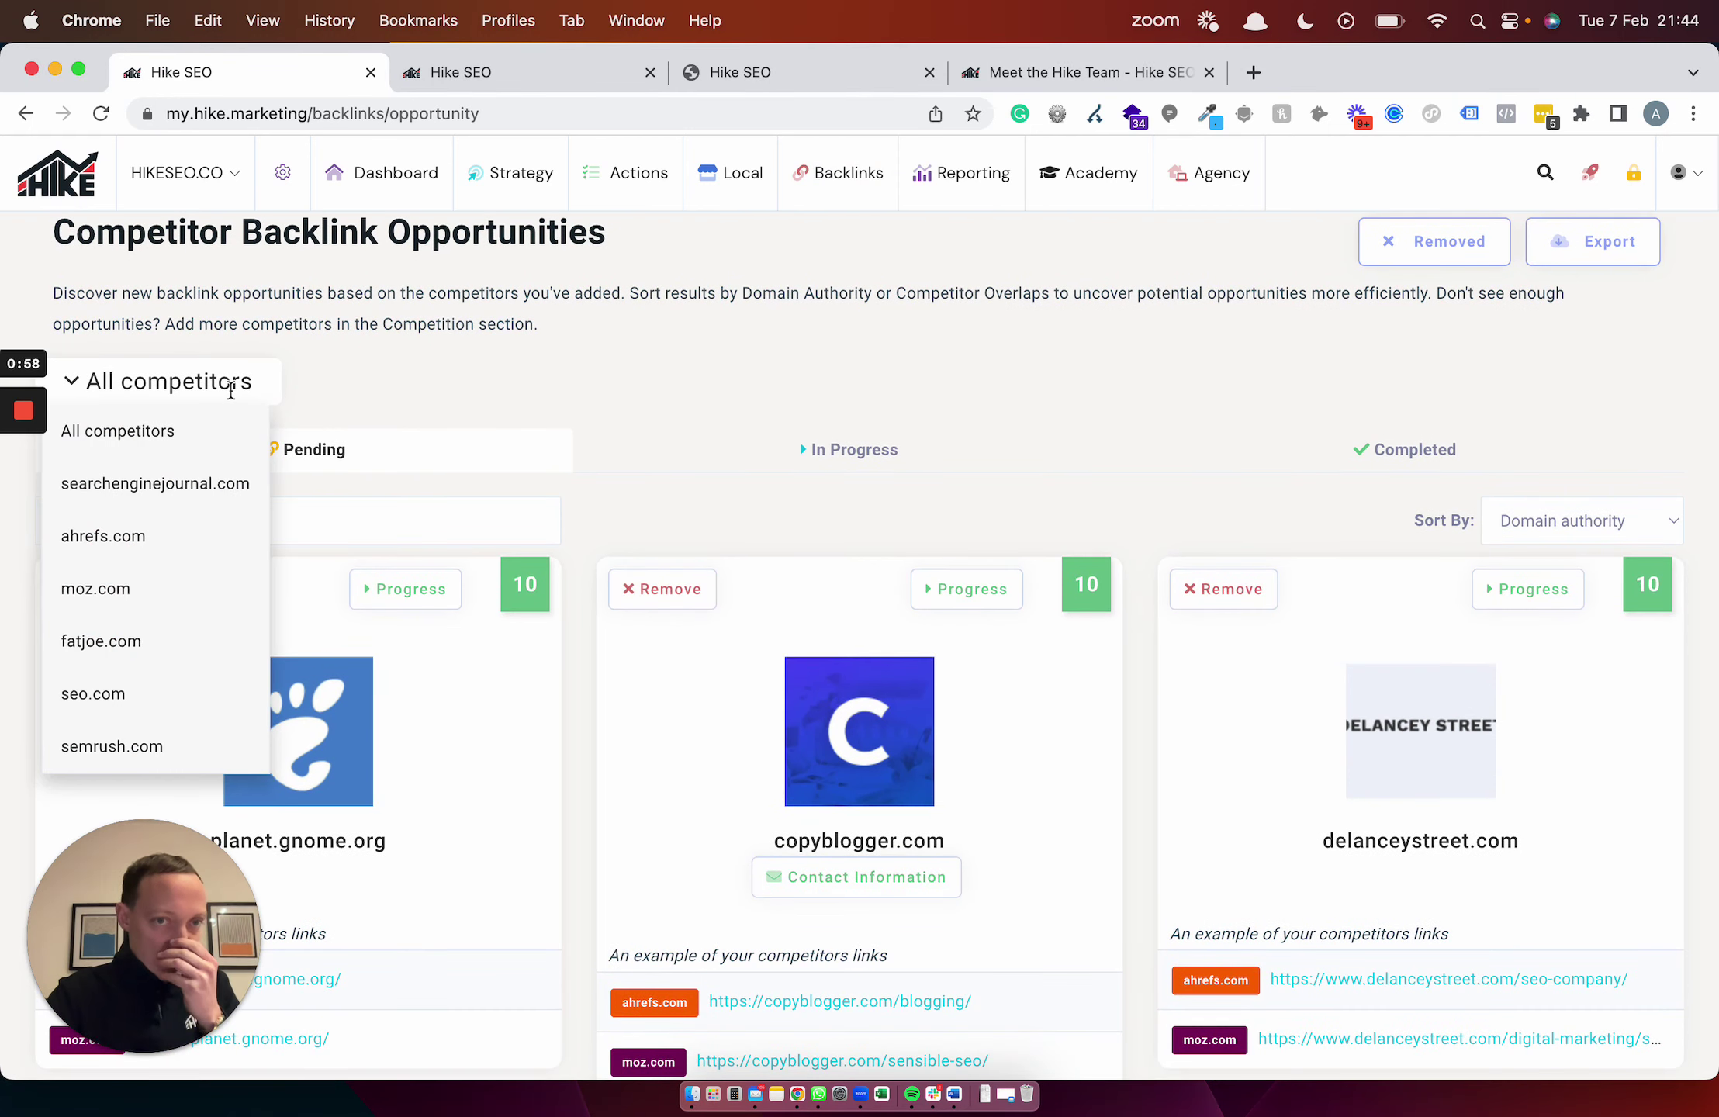
scroll(1639, 566, up, 1)
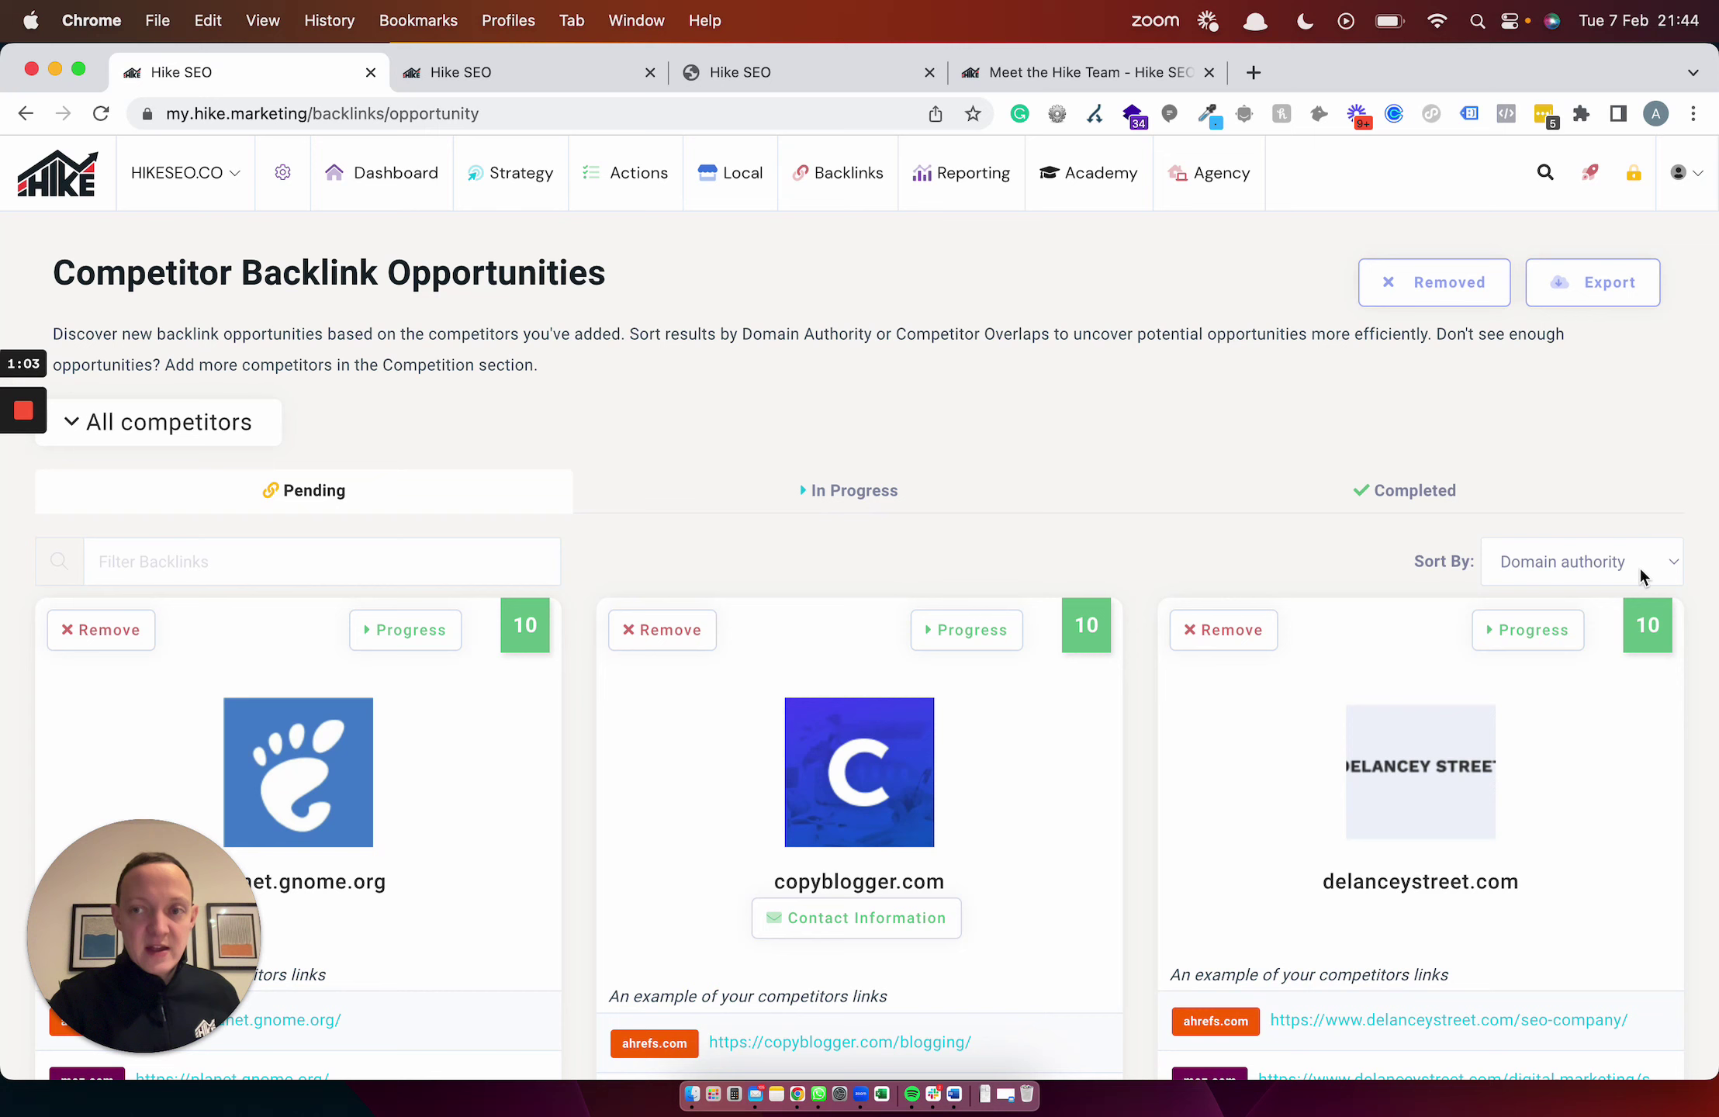
Step: Sort opportunities by Competitor Overlaps and browse the cards, led by neilpatel.com and searchenginewatch.com
click(1640, 565)
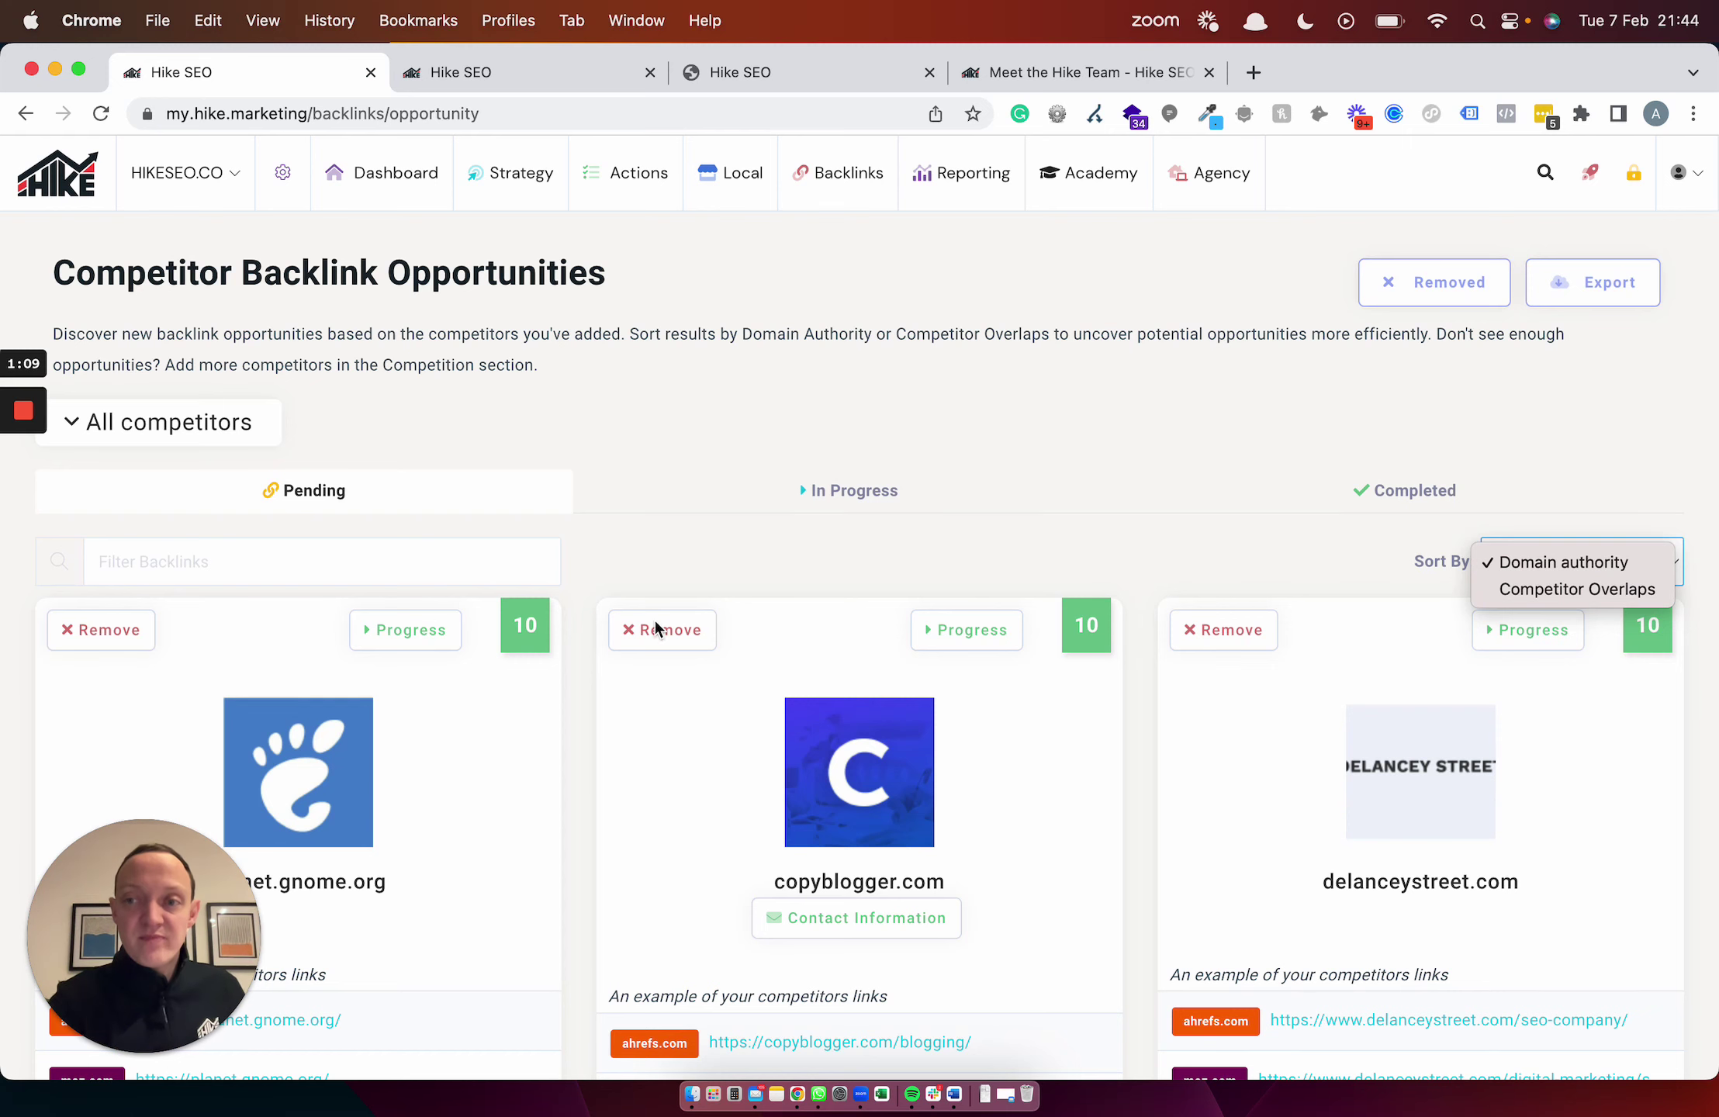
click(1597, 589)
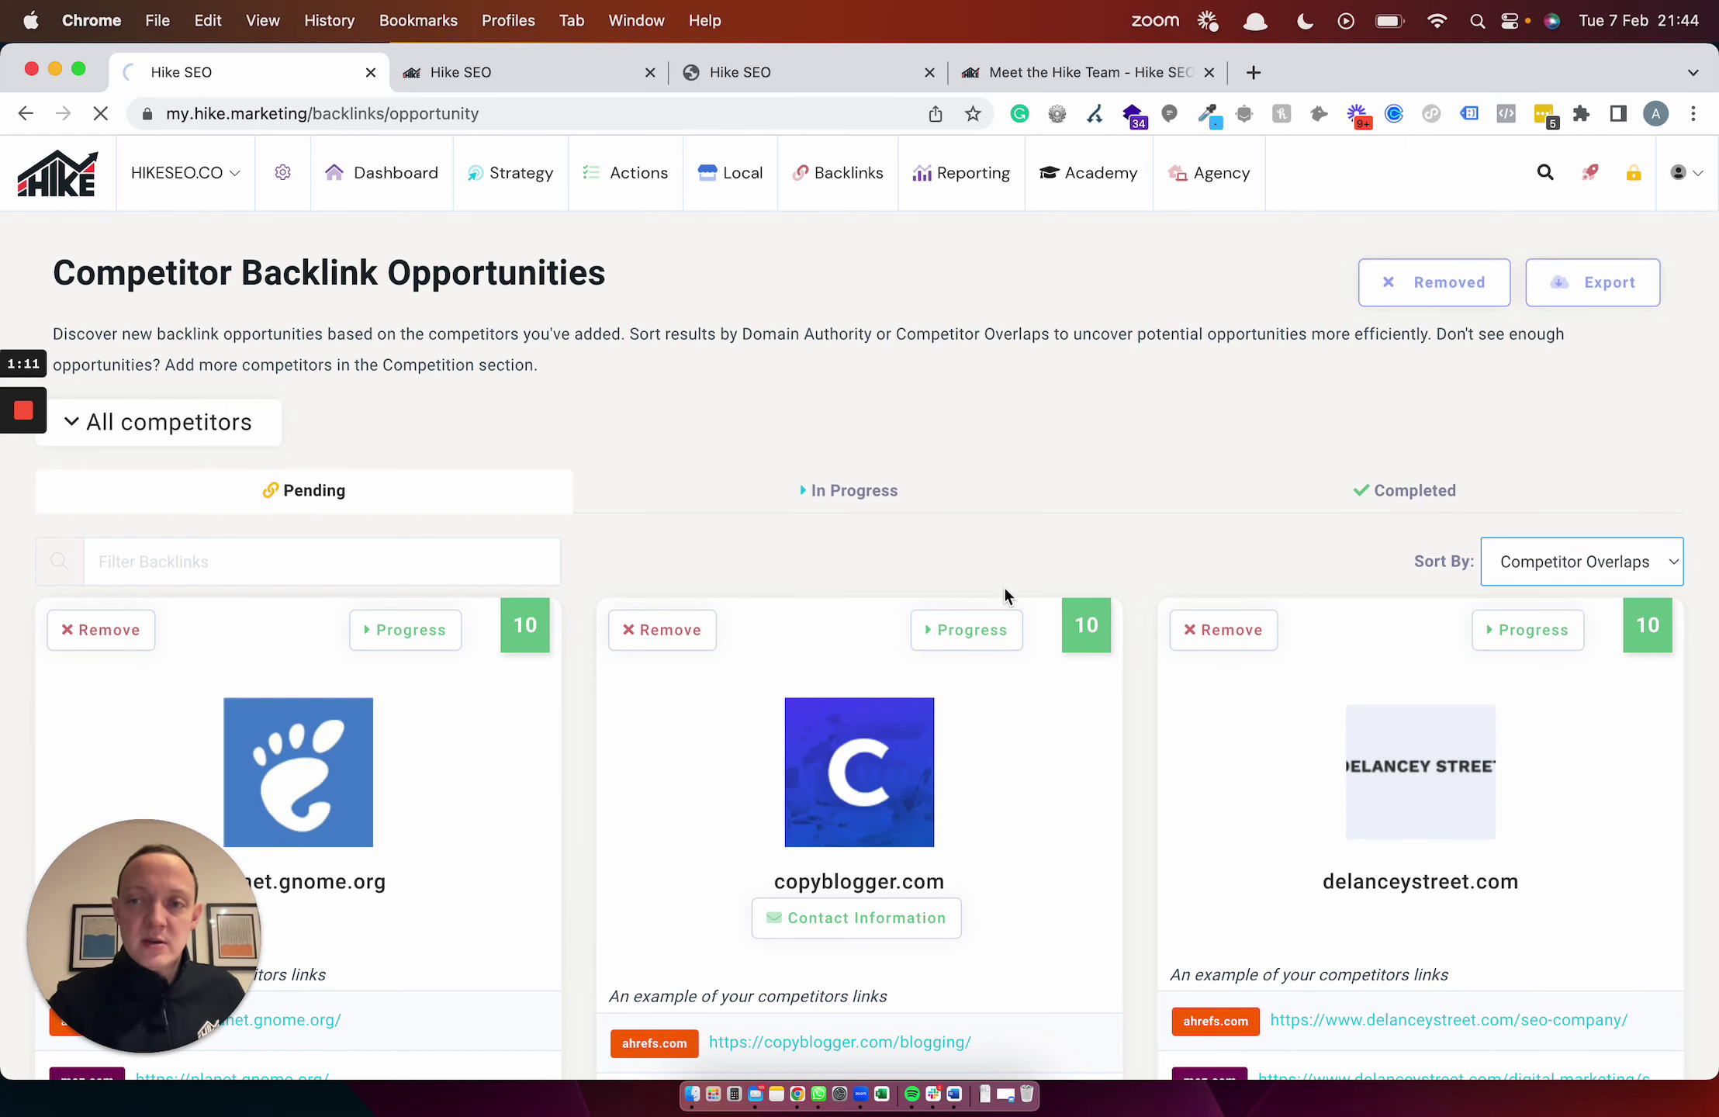
scroll(1003, 587, down, 5)
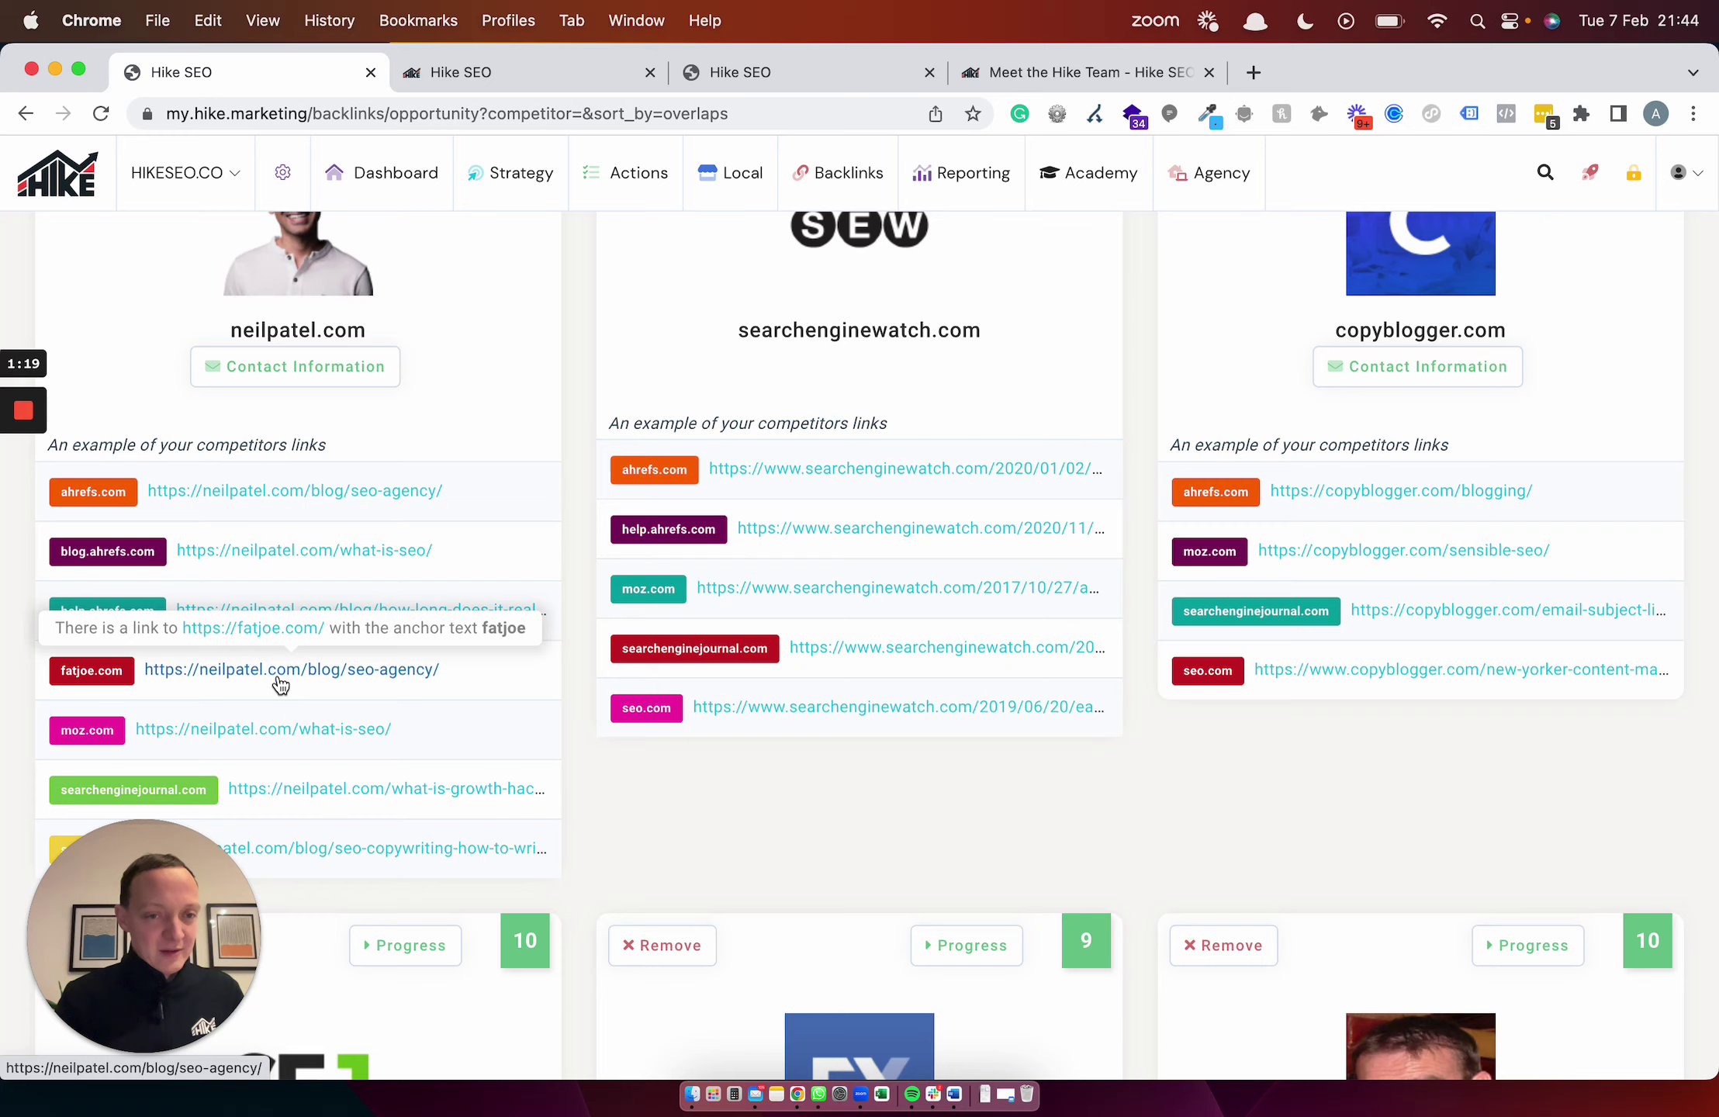
scroll(279, 685, down, 2)
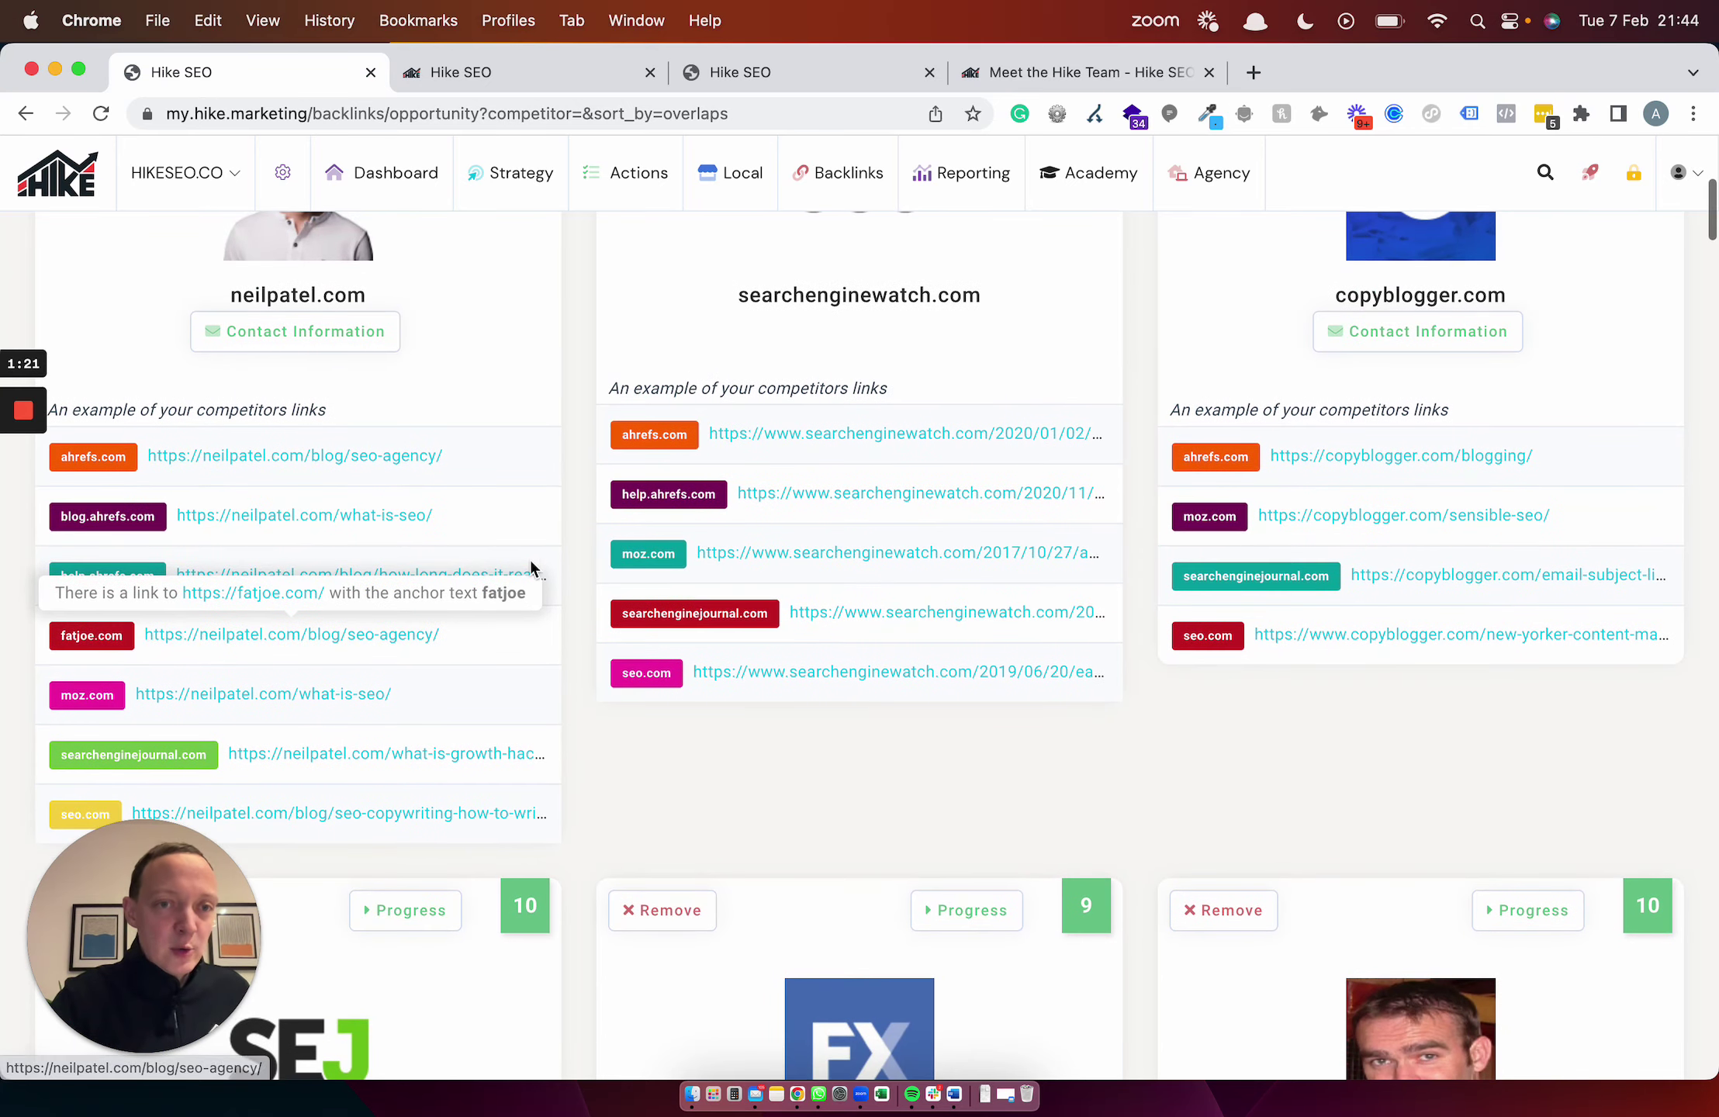
scroll(532, 568, down, 3)
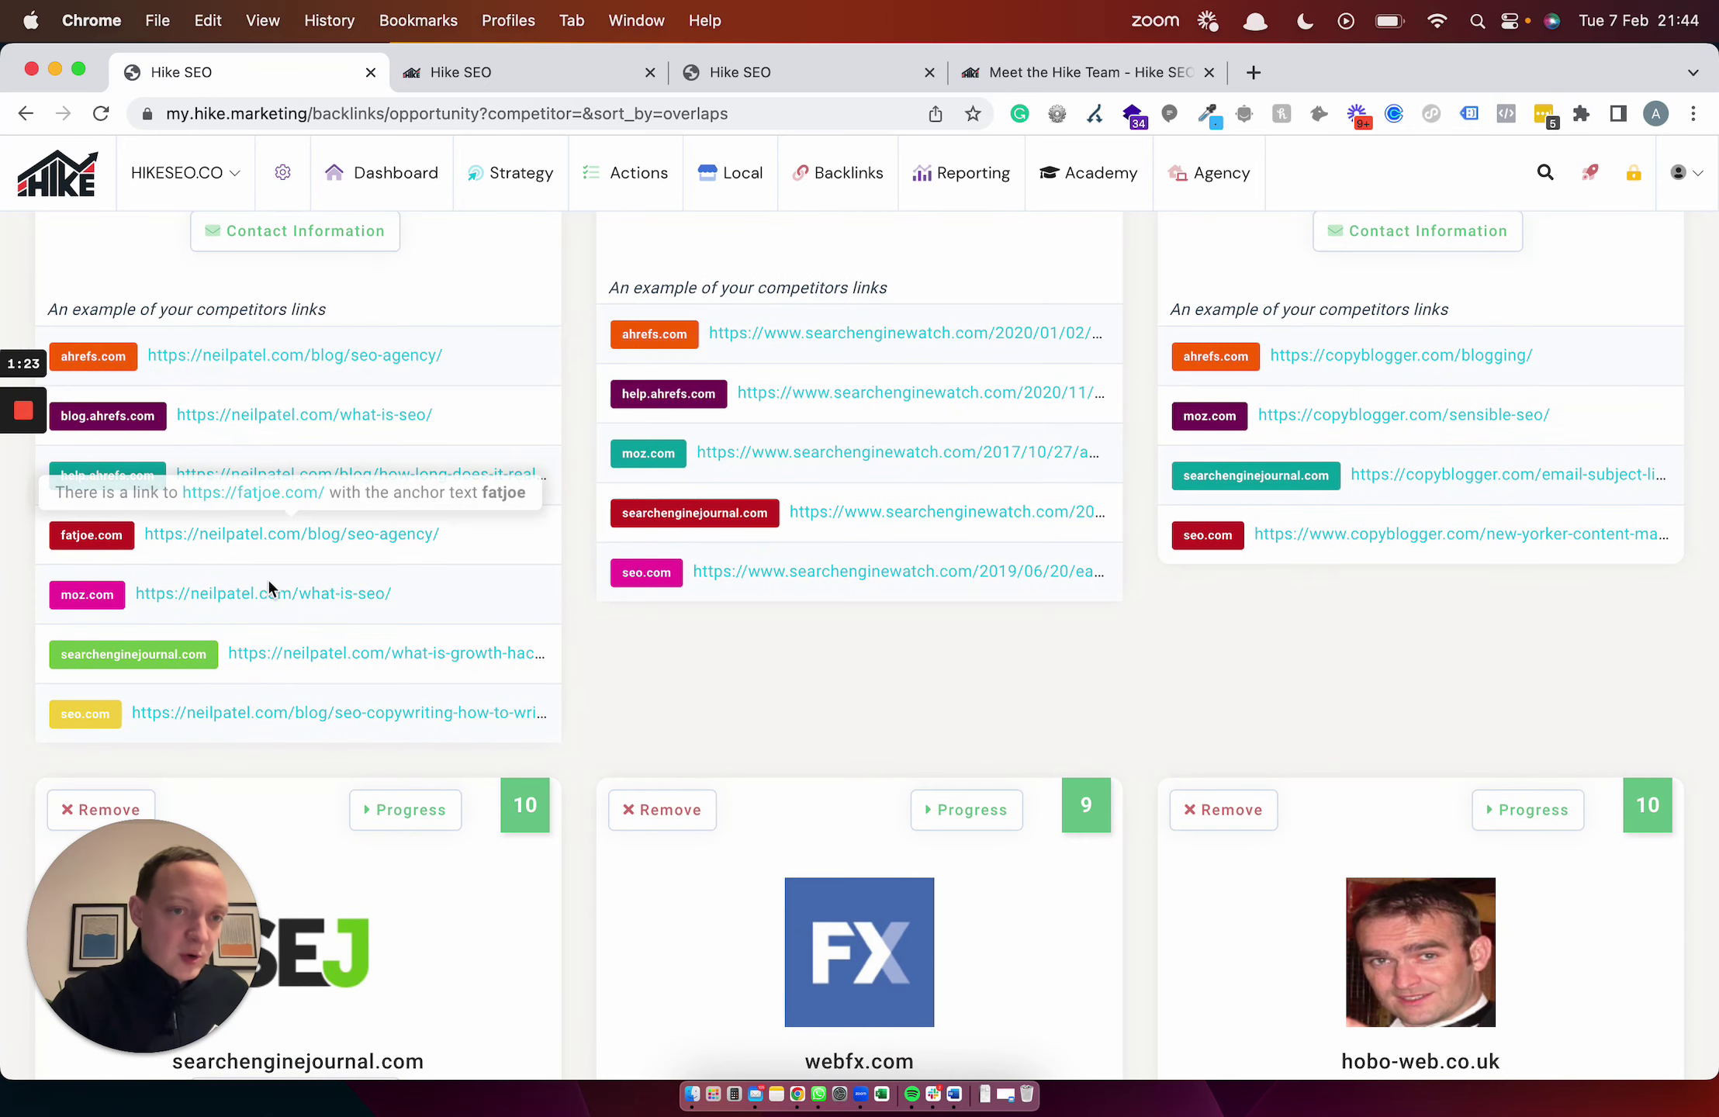
scroll(733, 684, down, 1)
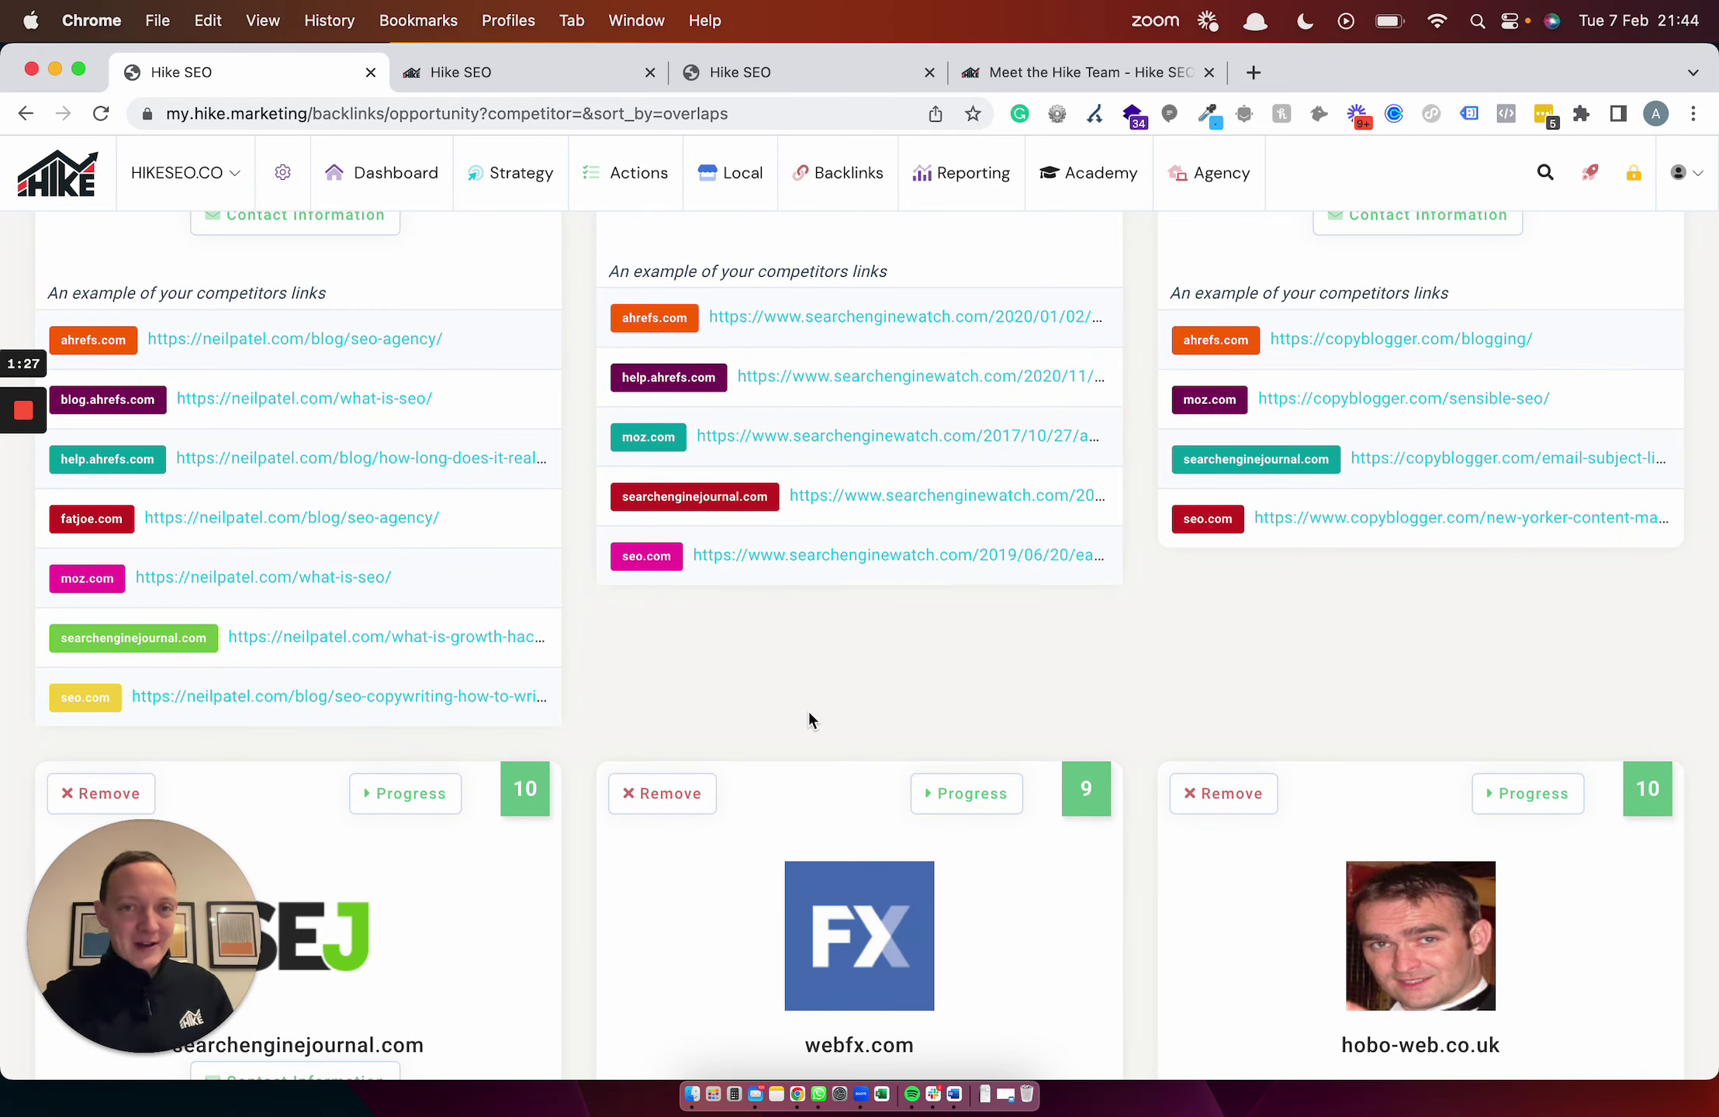
scroll(809, 720, up, 3)
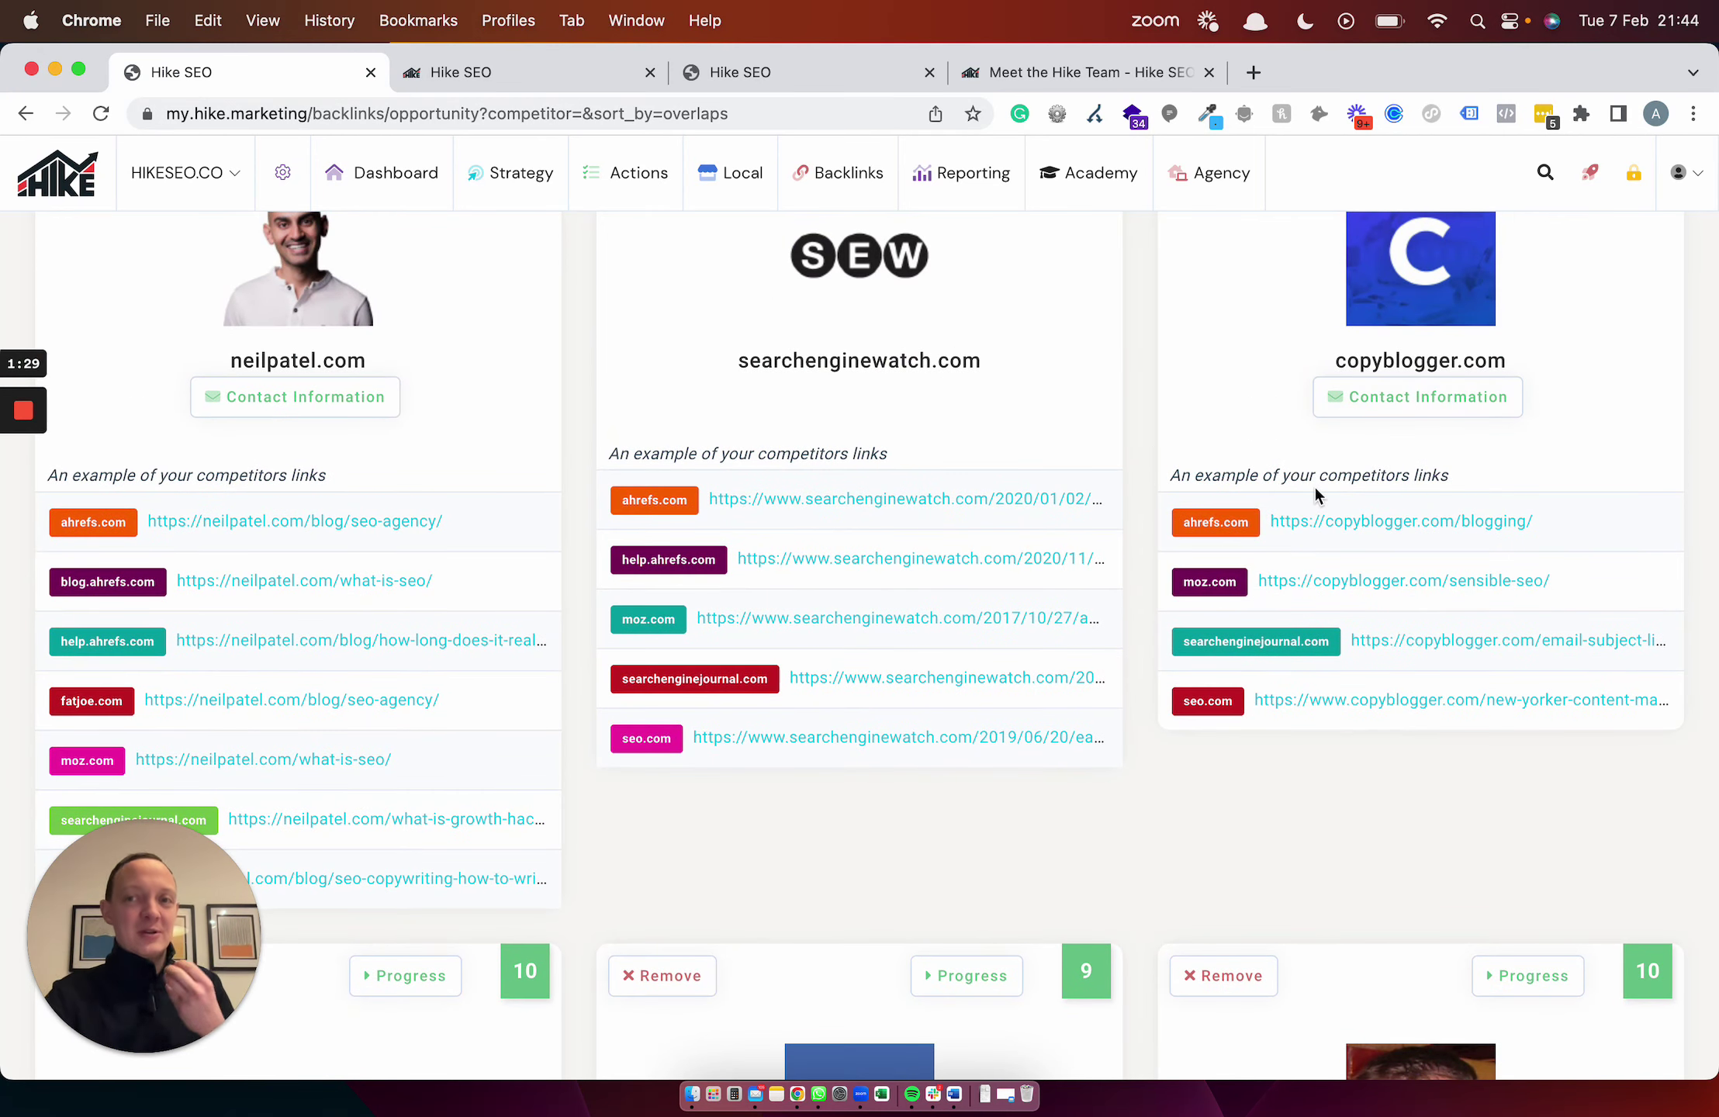
scroll(1314, 494, up, 6)
Step: Sort by Domain authority again and filter opportunities to competitor ahrefs.com
click(1561, 419)
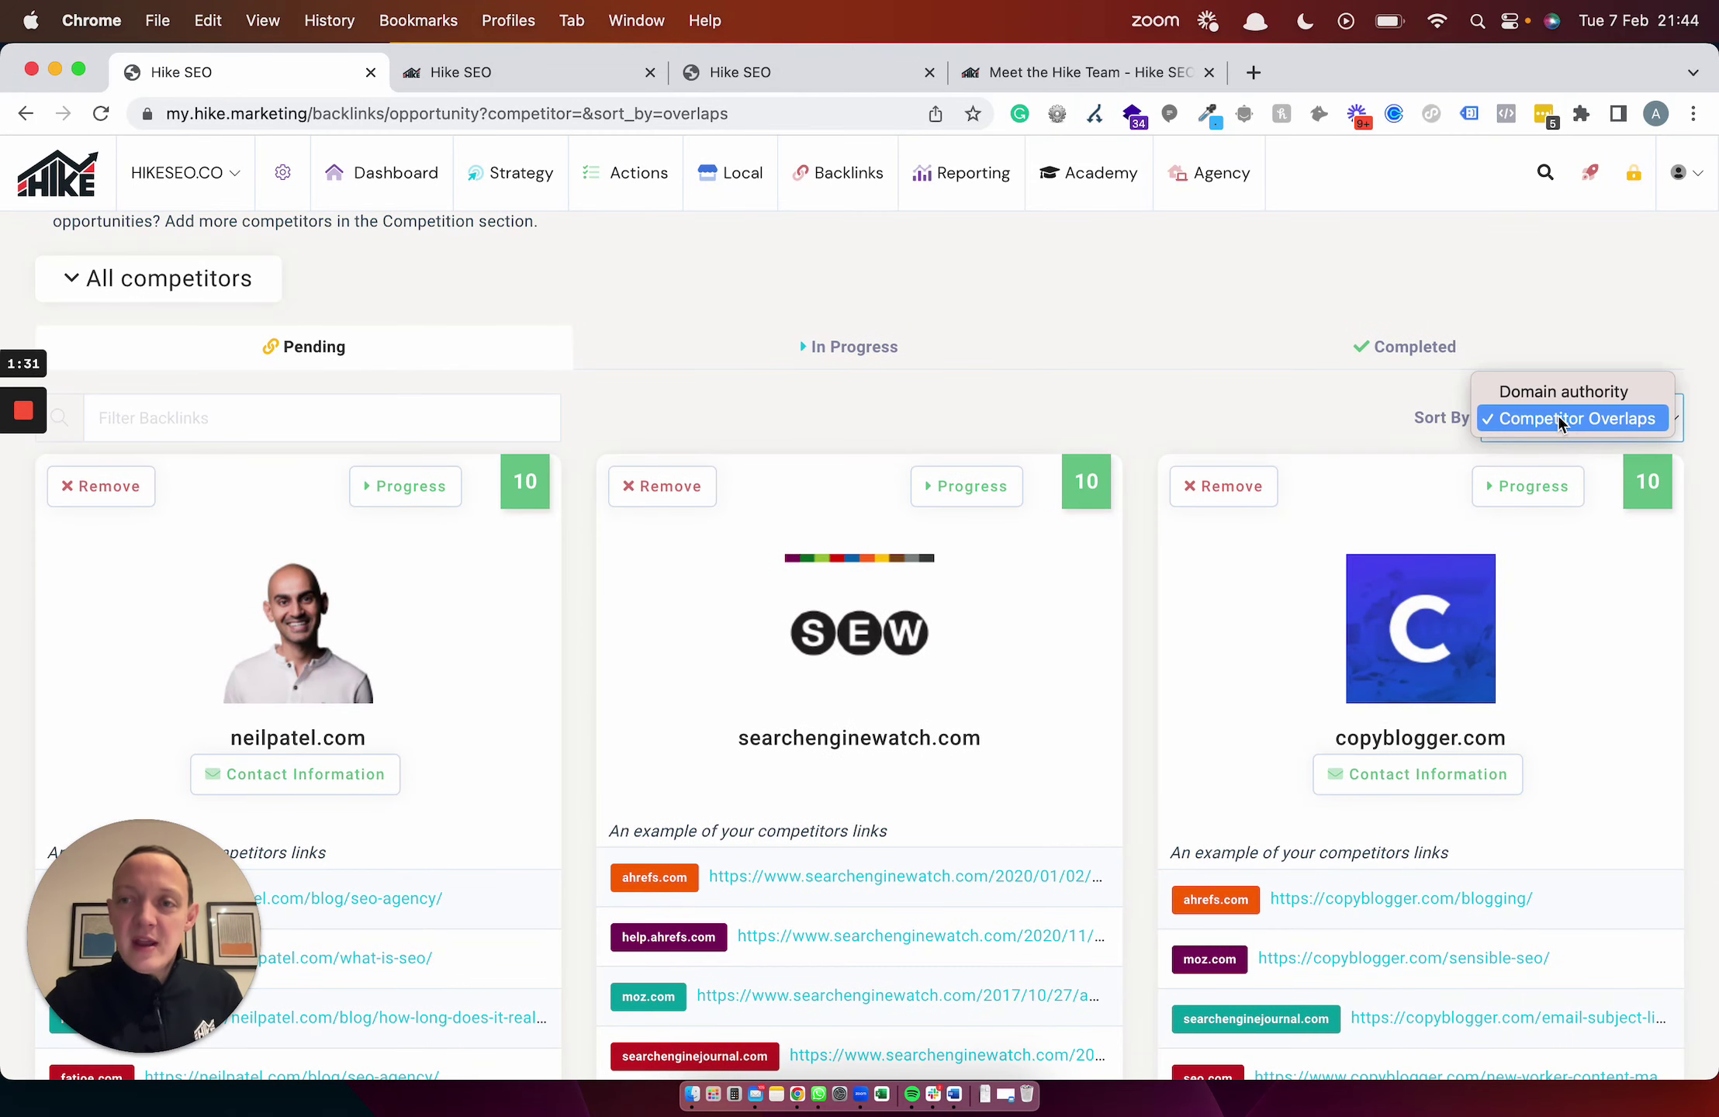
click(1557, 394)
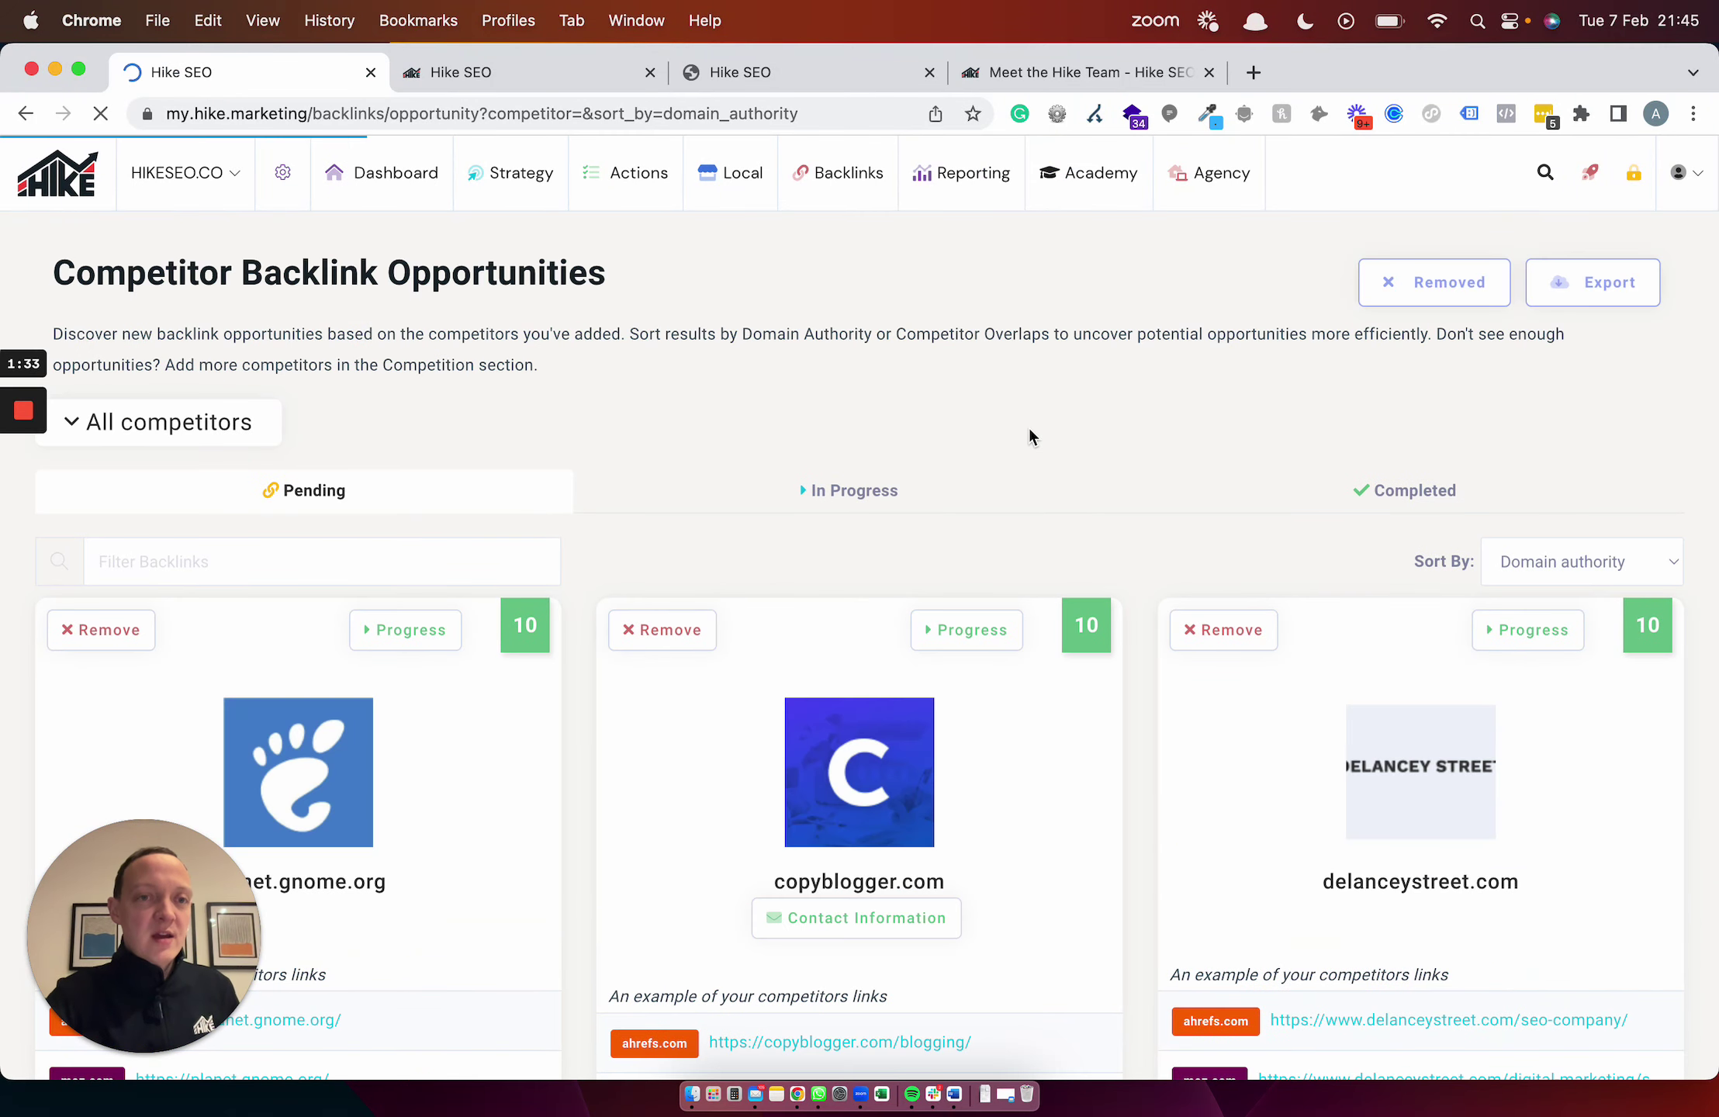
click(137, 425)
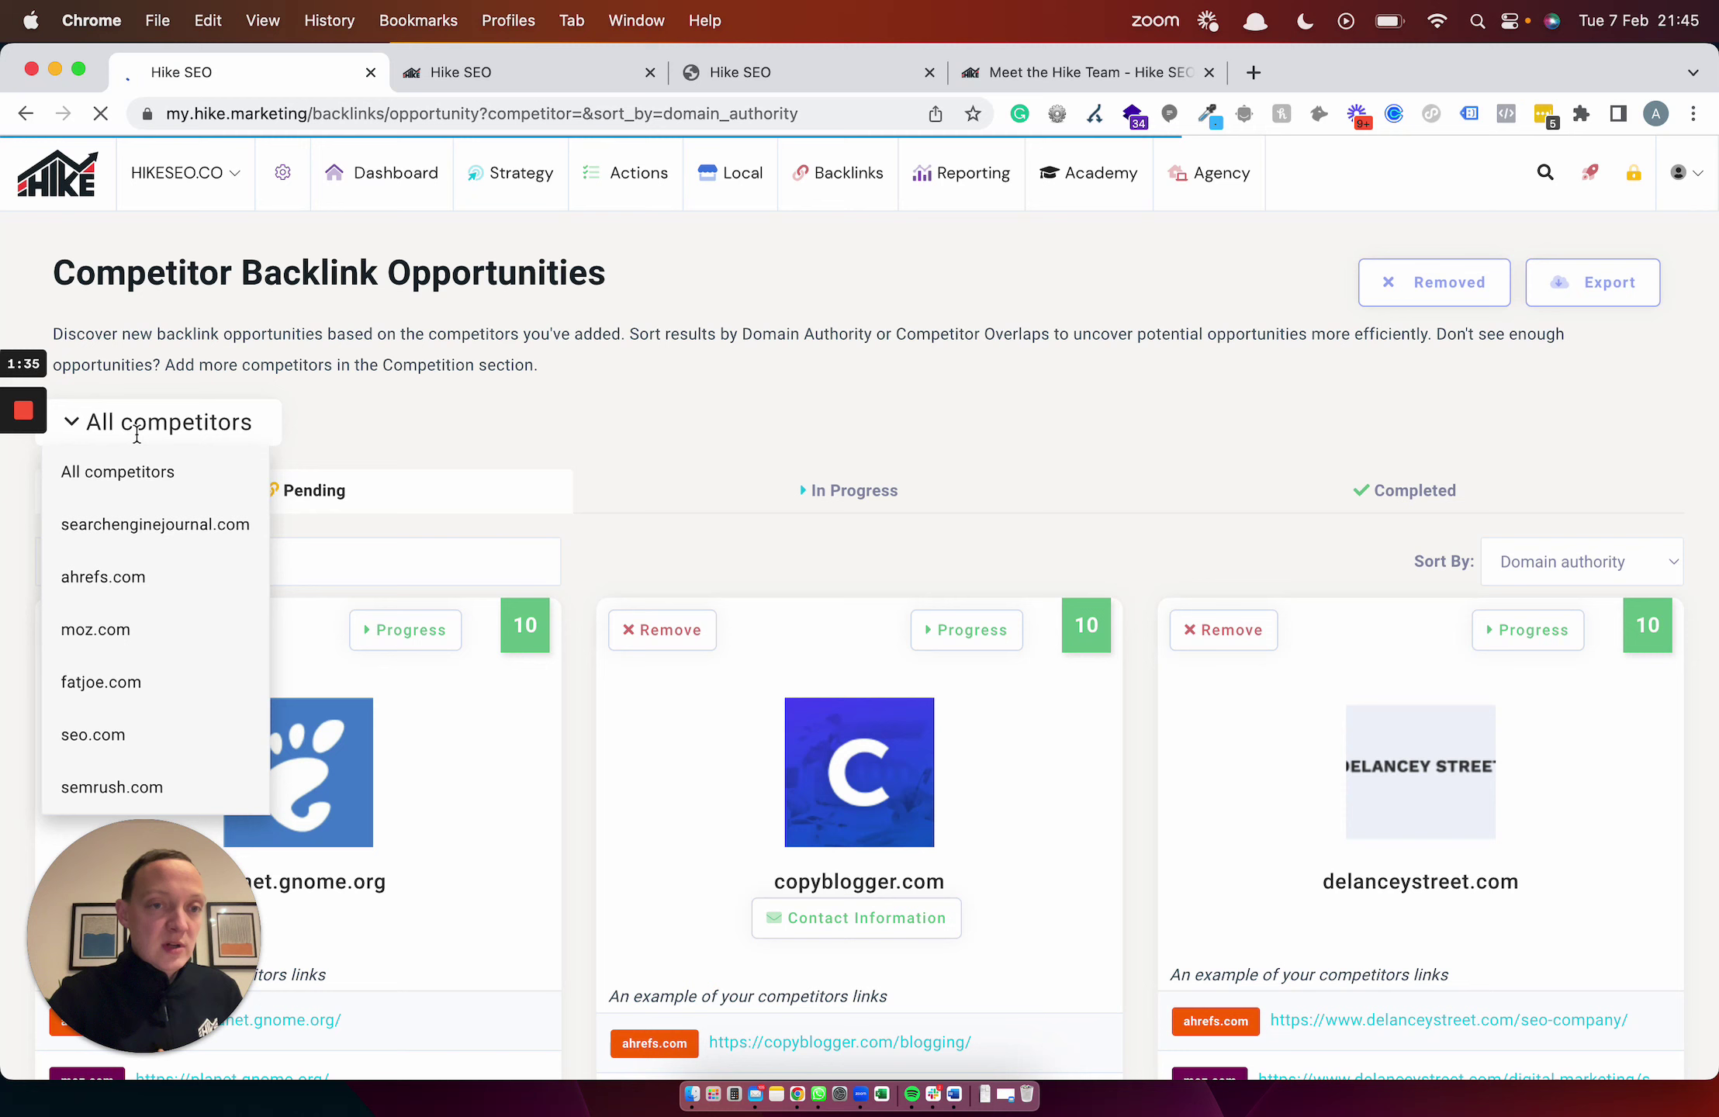
click(124, 576)
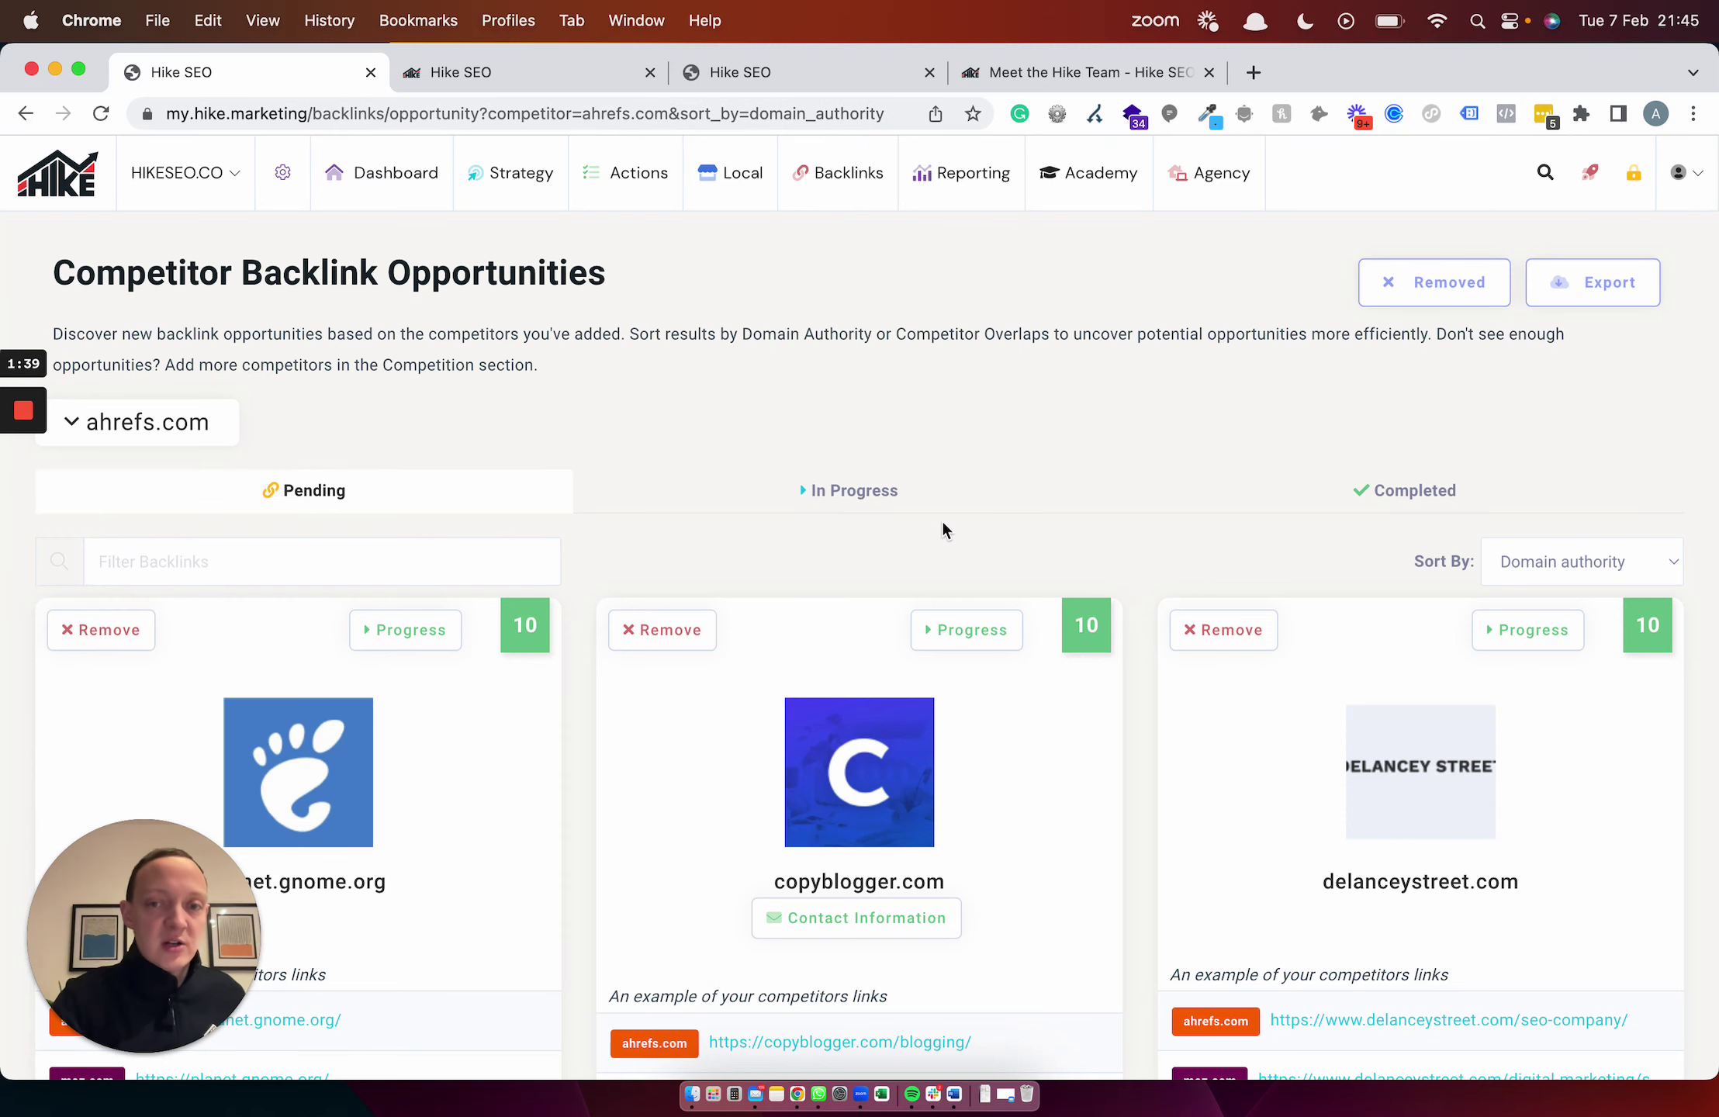
scroll(942, 521, down, 2)
scroll(942, 521, up, 2)
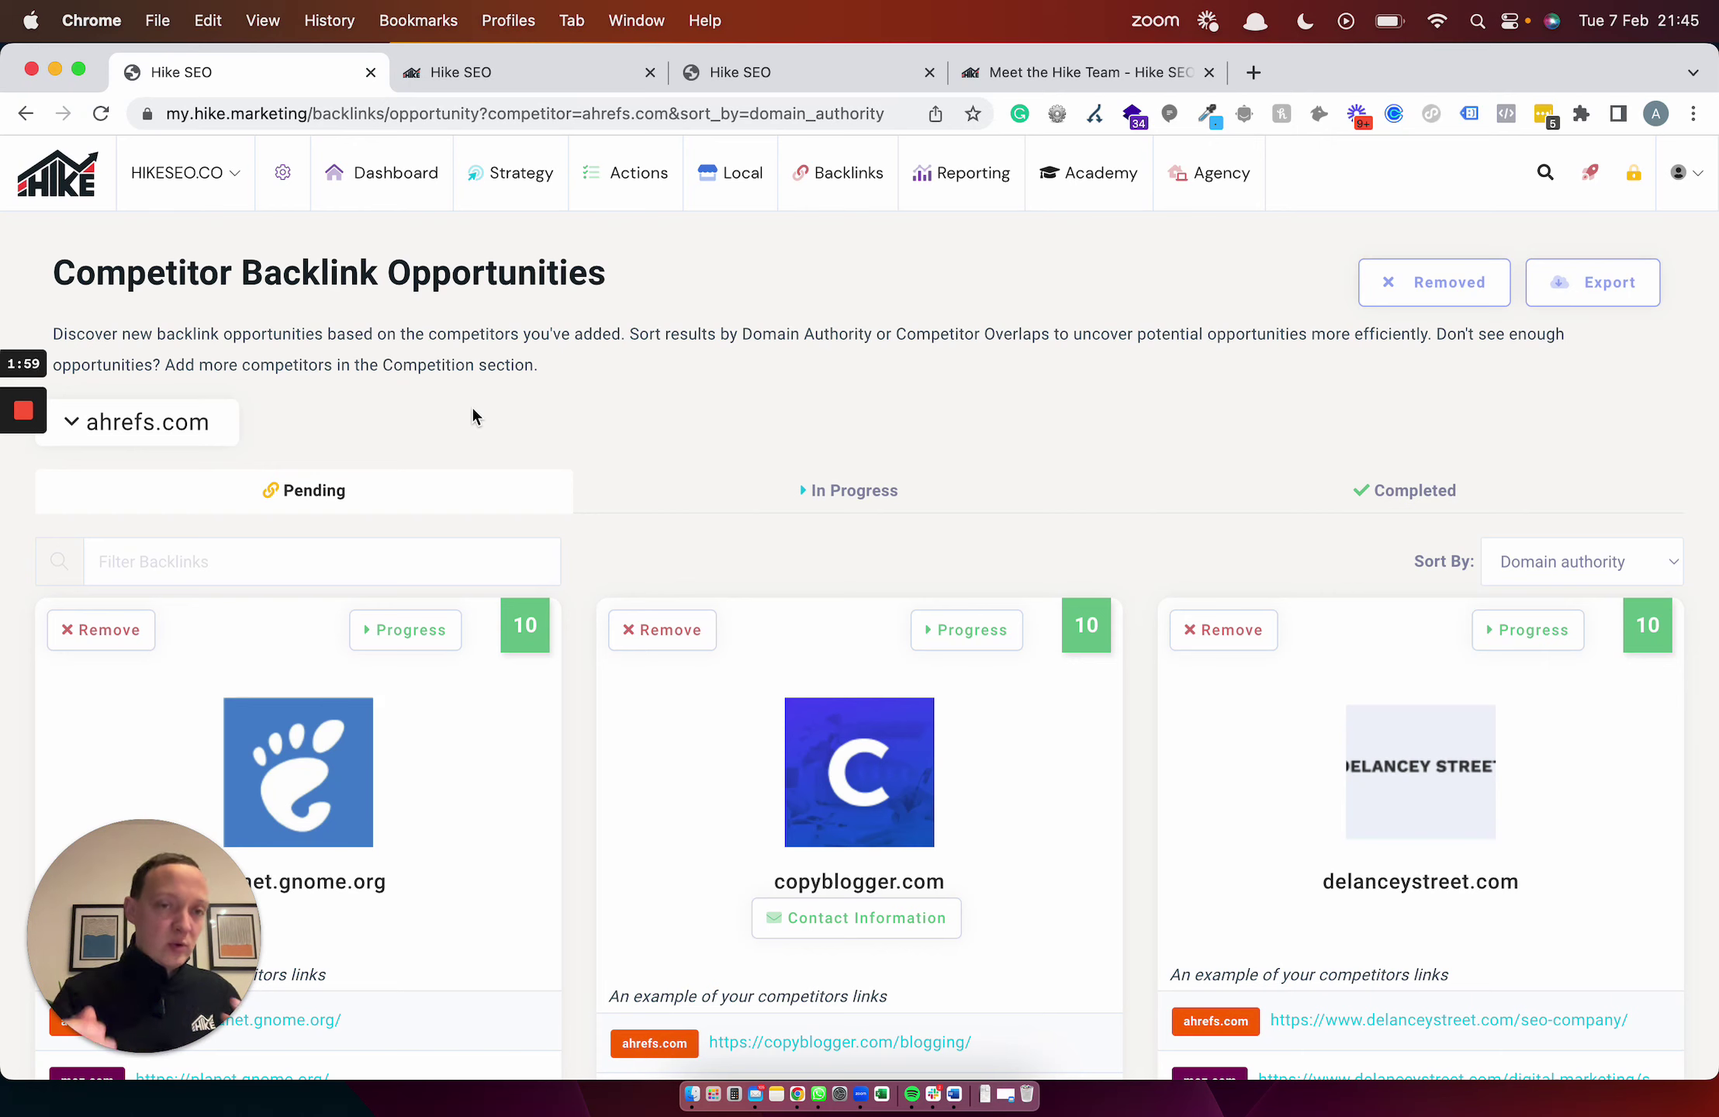
click(148, 422)
click(547, 373)
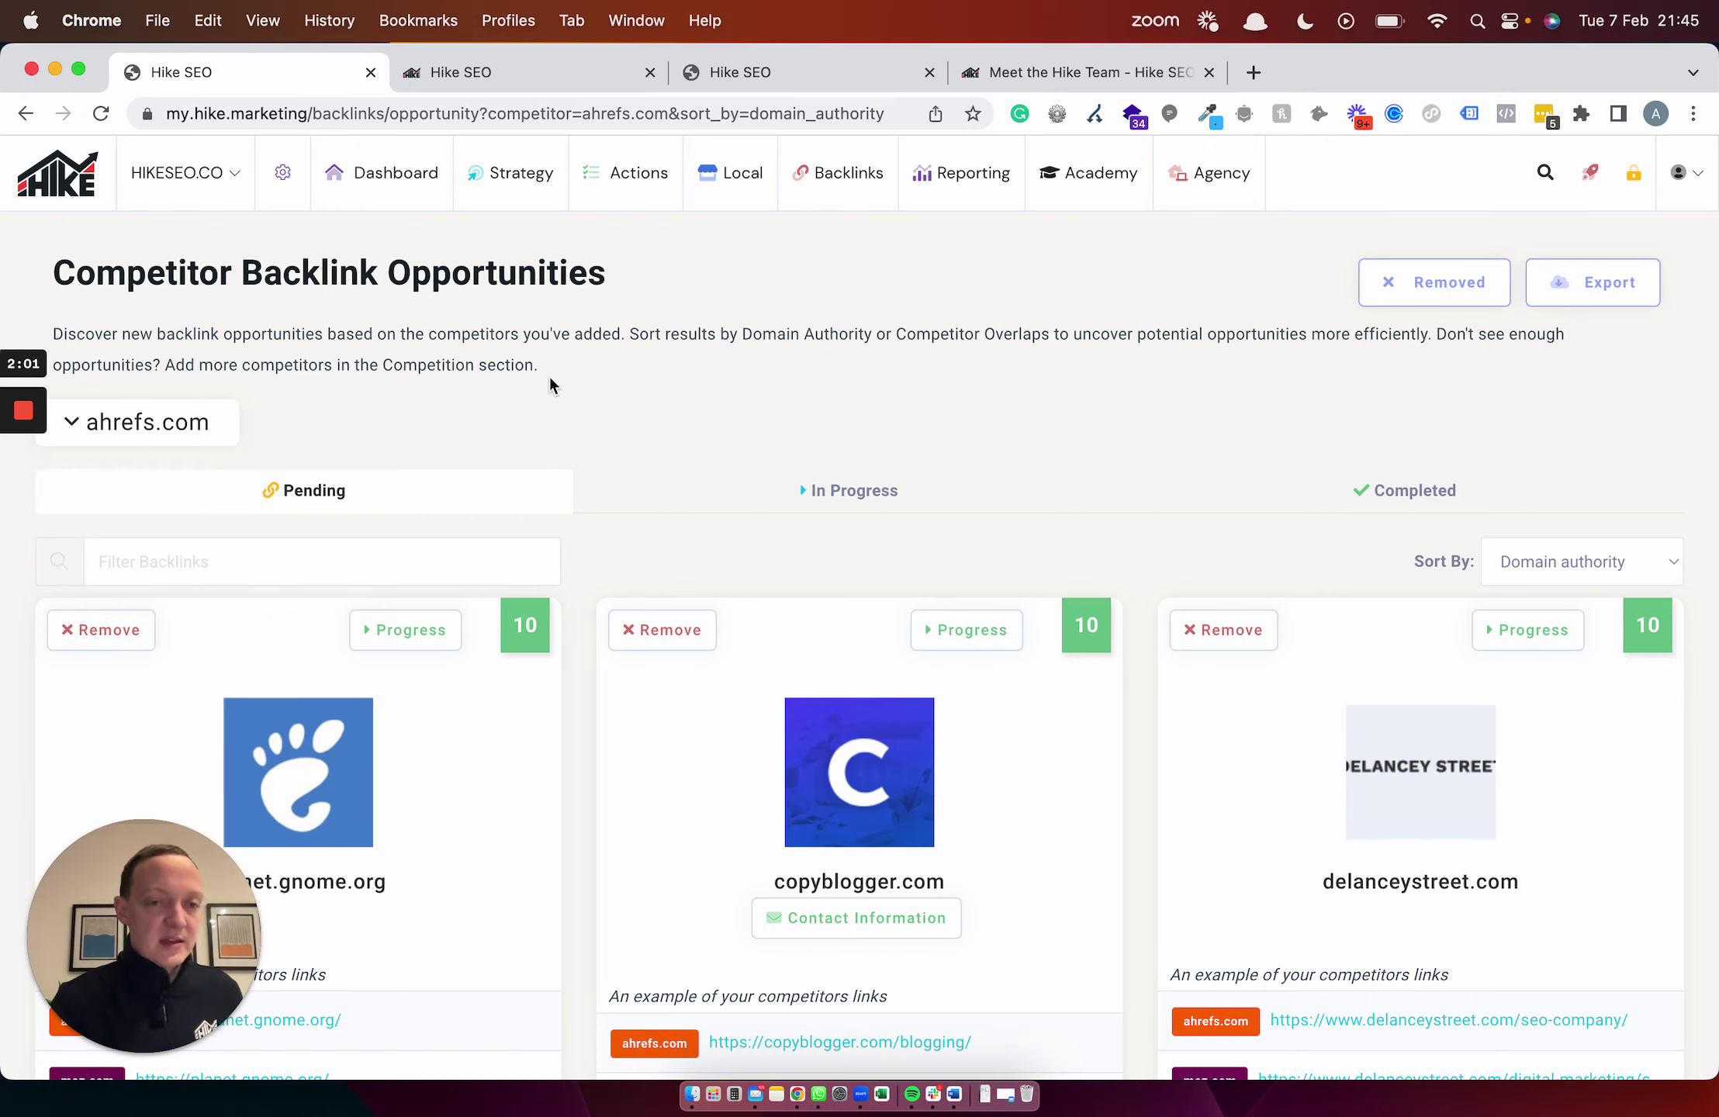
Step: Show the Actions page with the 6% monthly goal progress bar
click(499, 72)
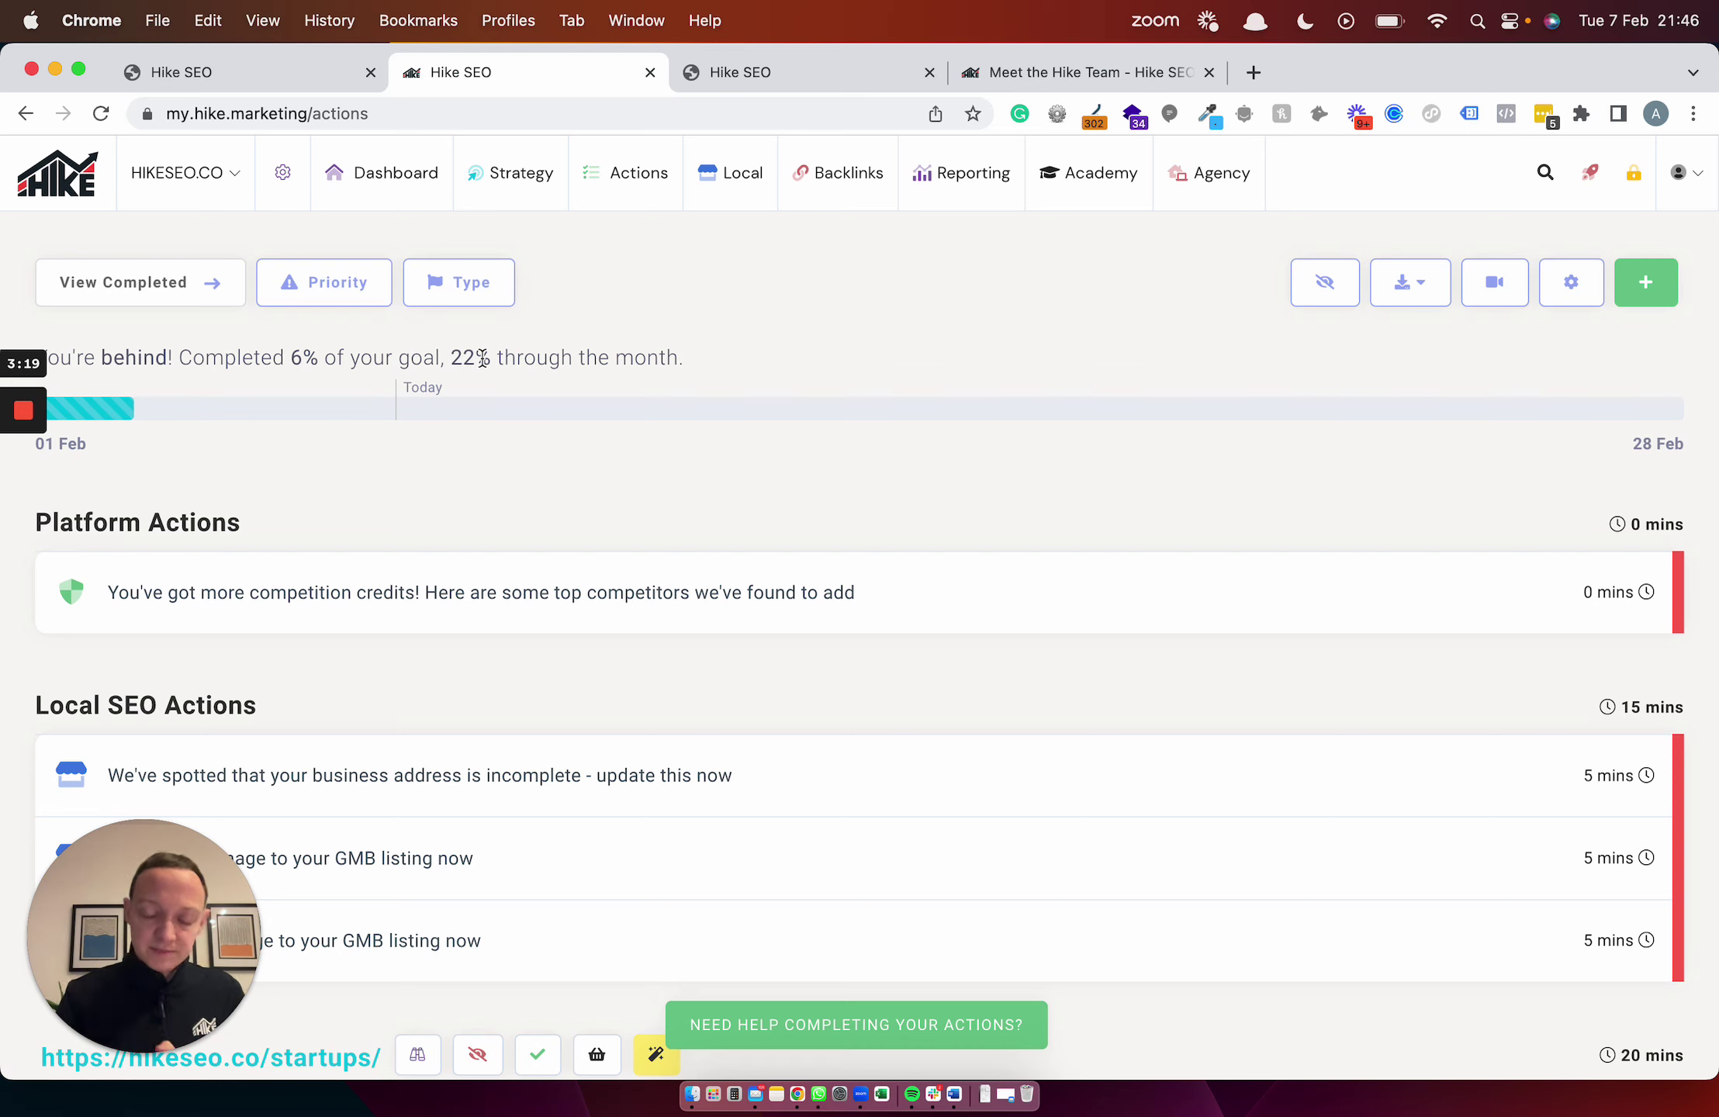
Step: Show the GA4 Test report's Edit Google Analytics Widget dialog, sorted by Value descending
click(733, 72)
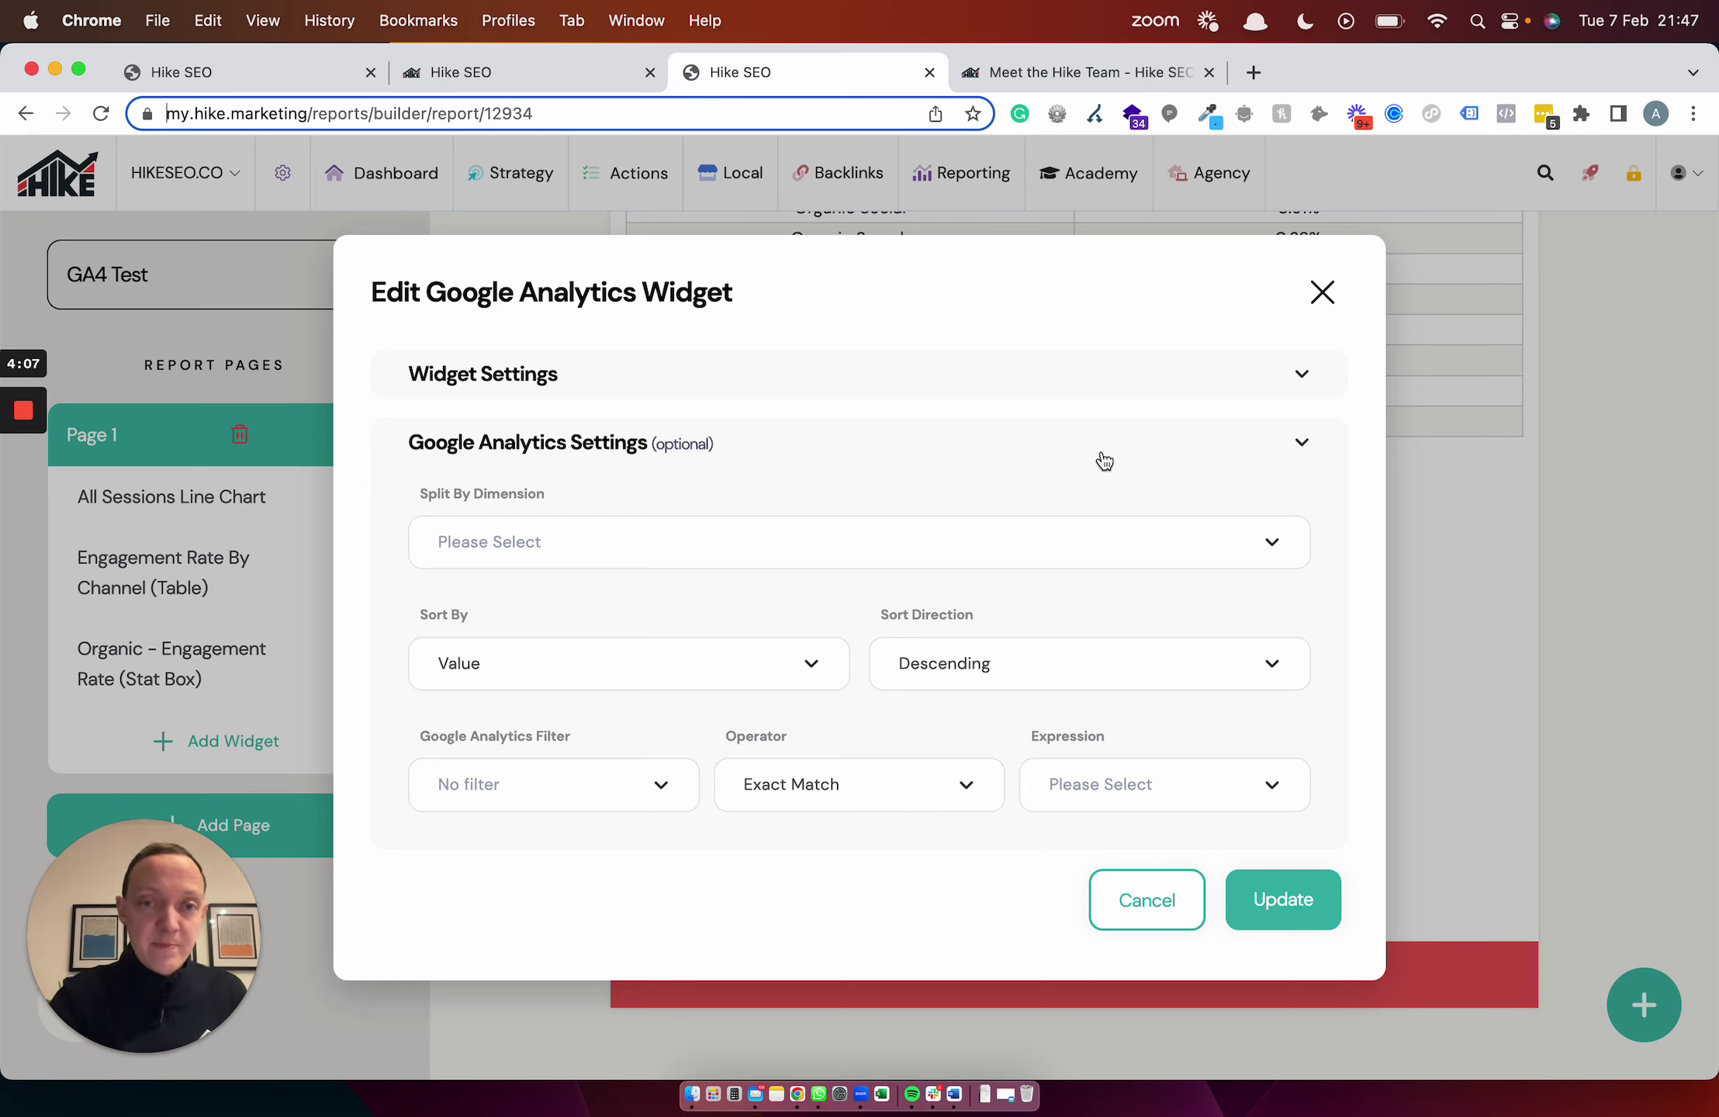
click(868, 394)
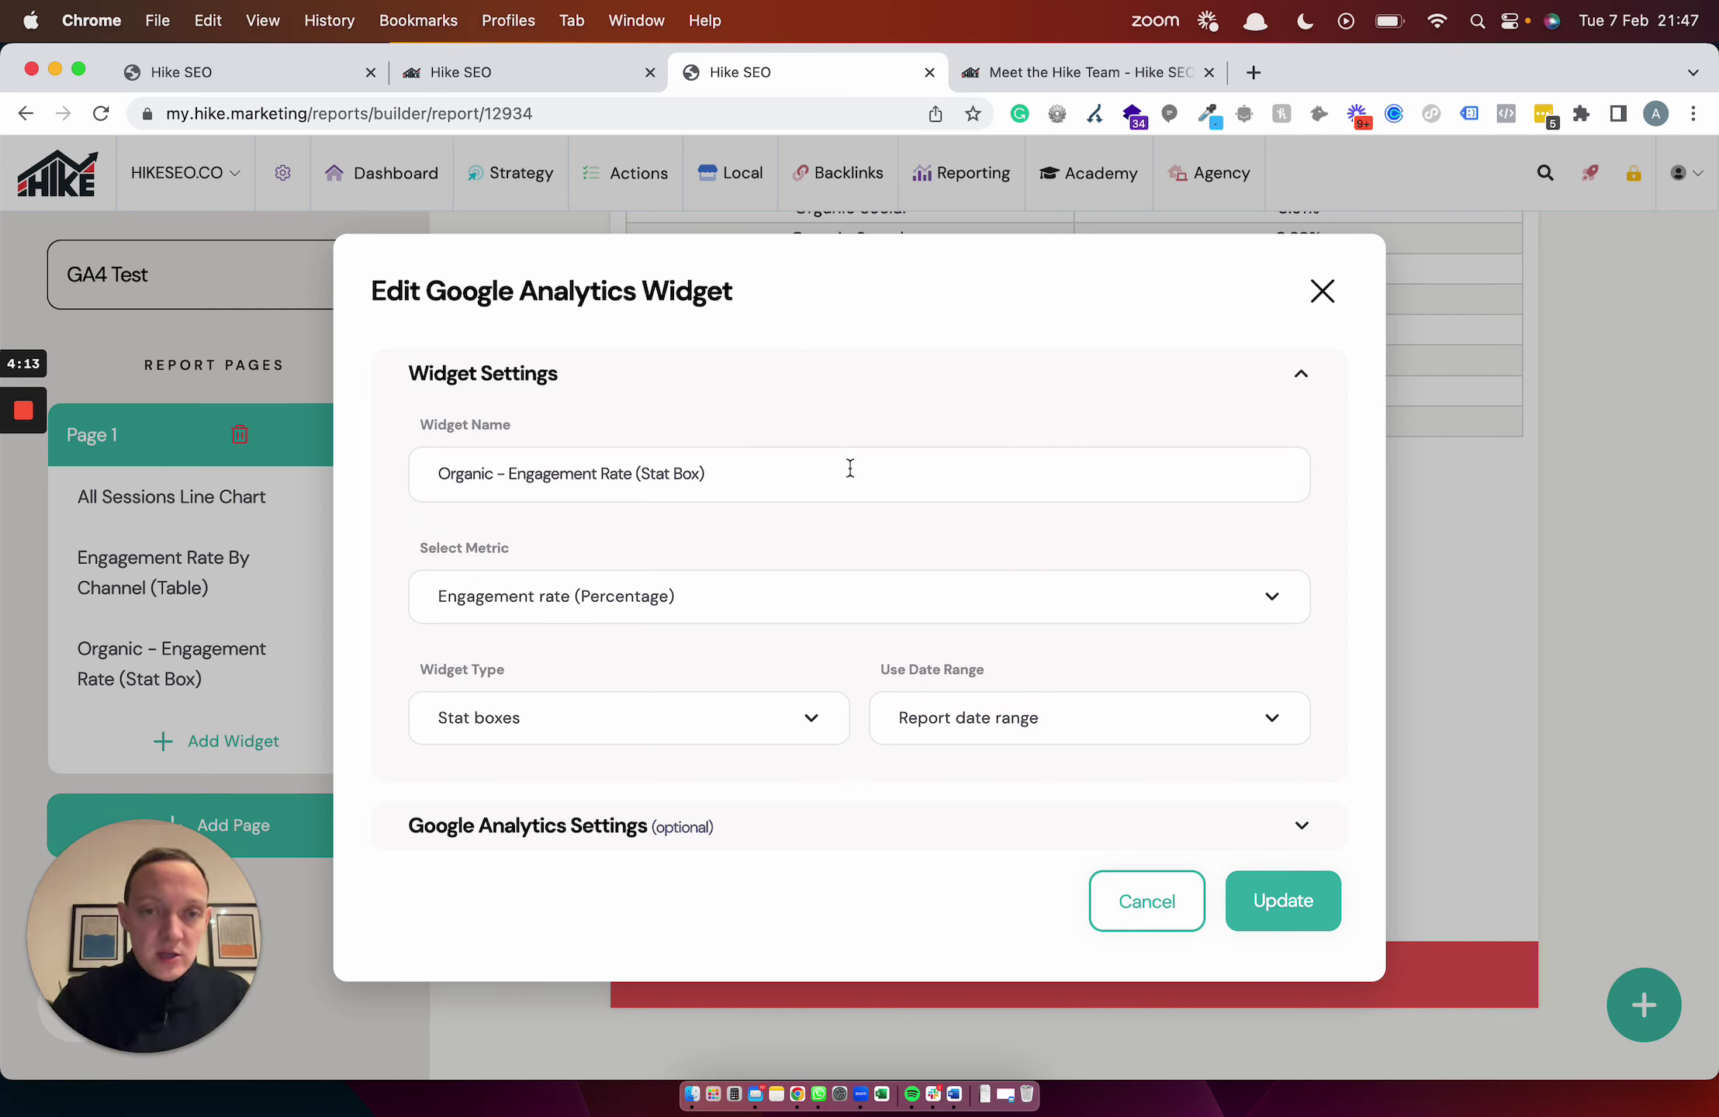
click(787, 595)
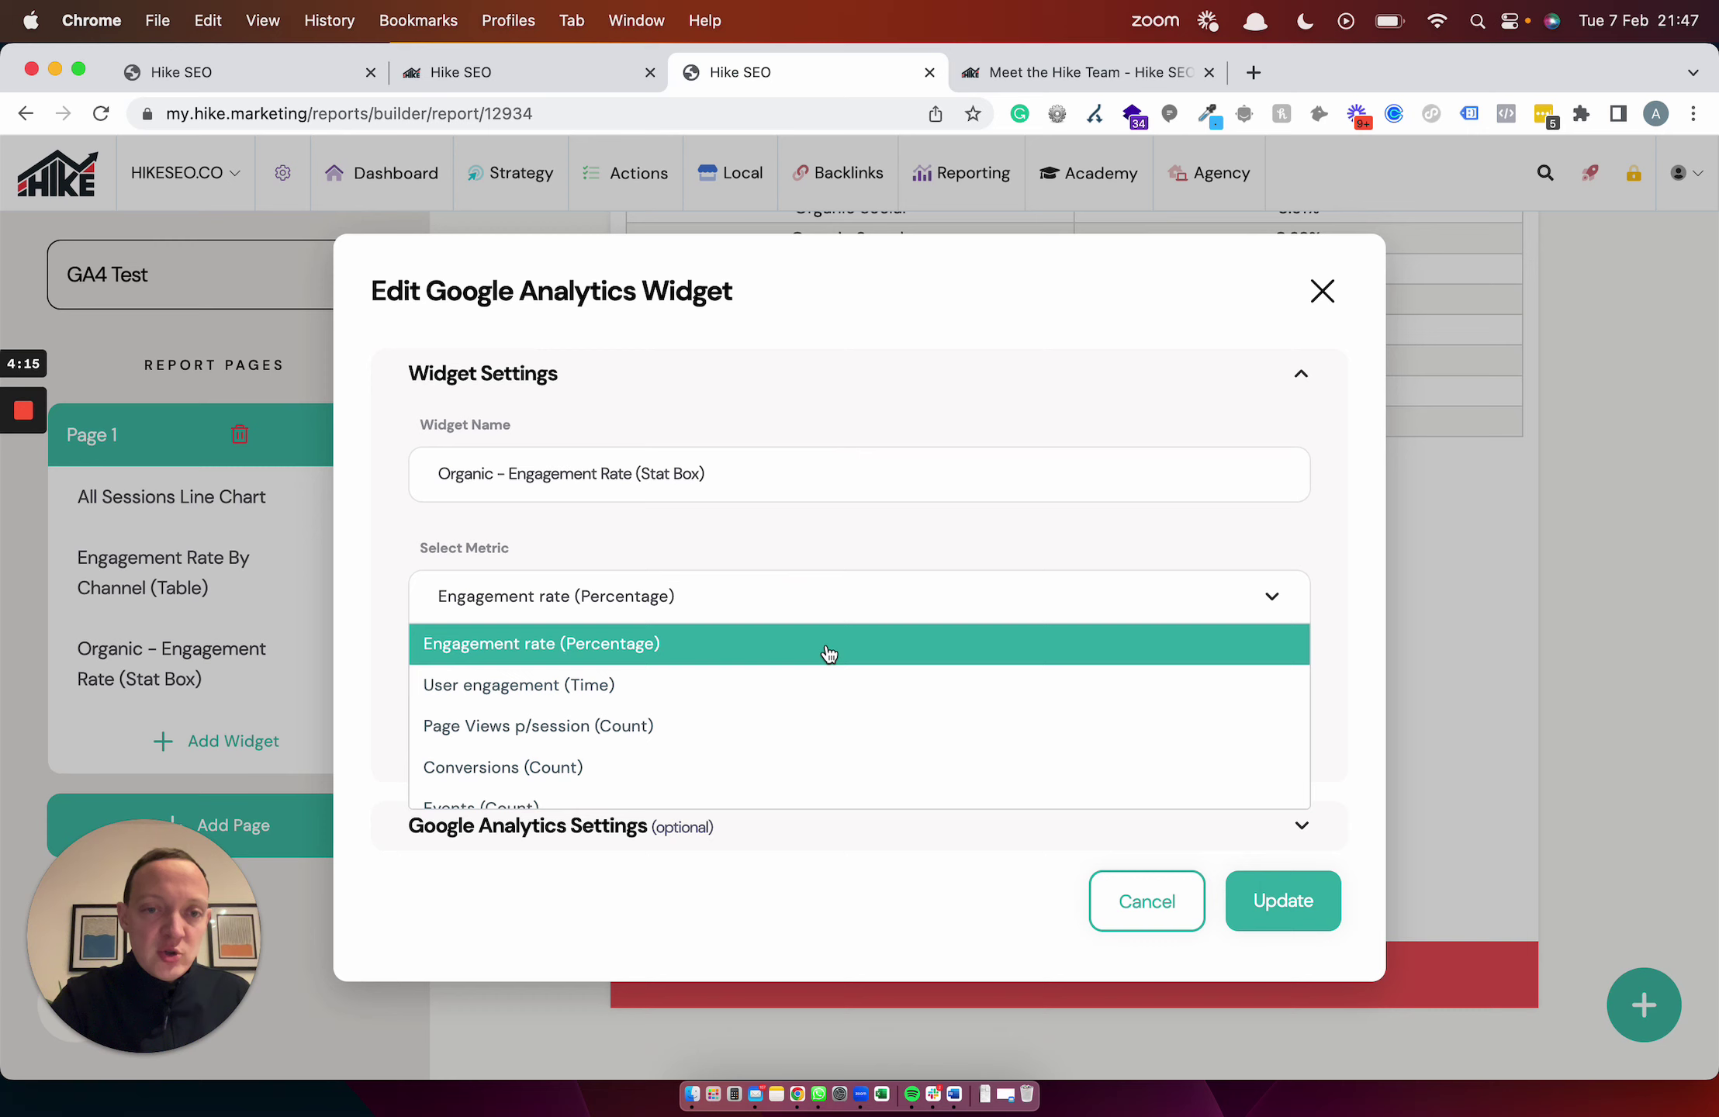
scroll(845, 683, up, 3)
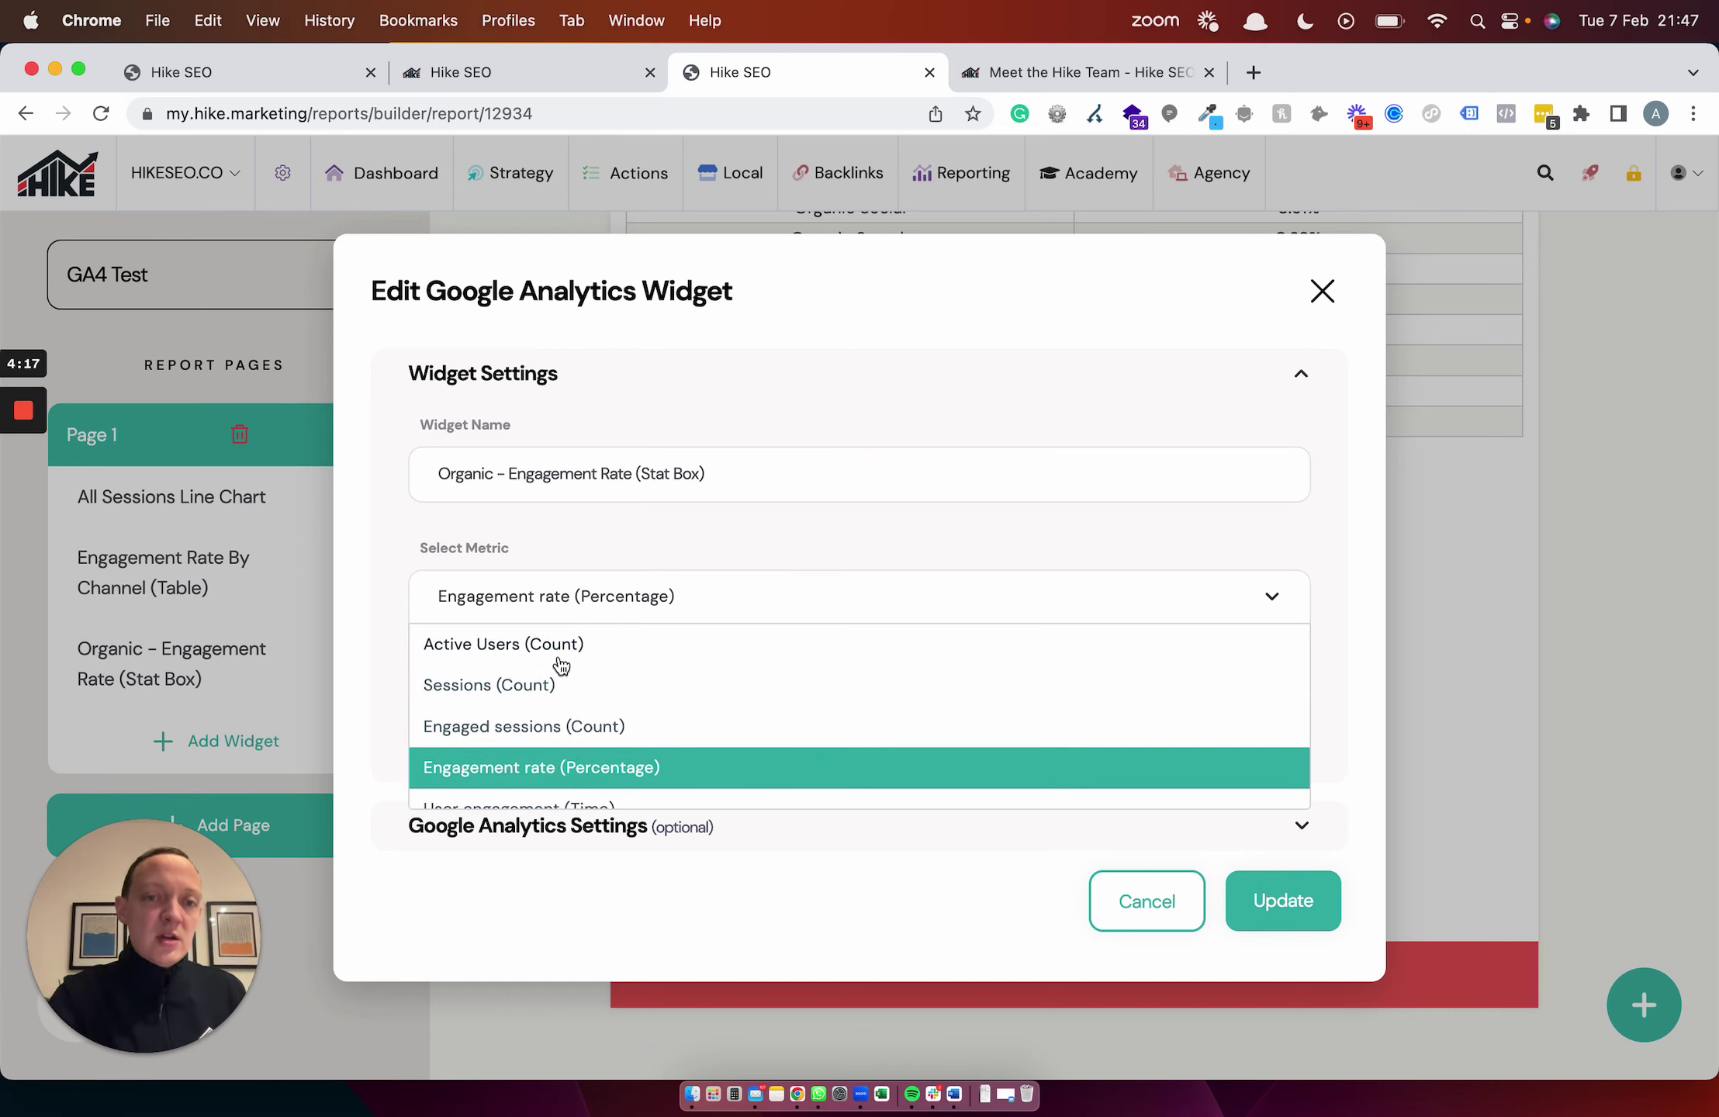
scroll(702, 702, down, 1)
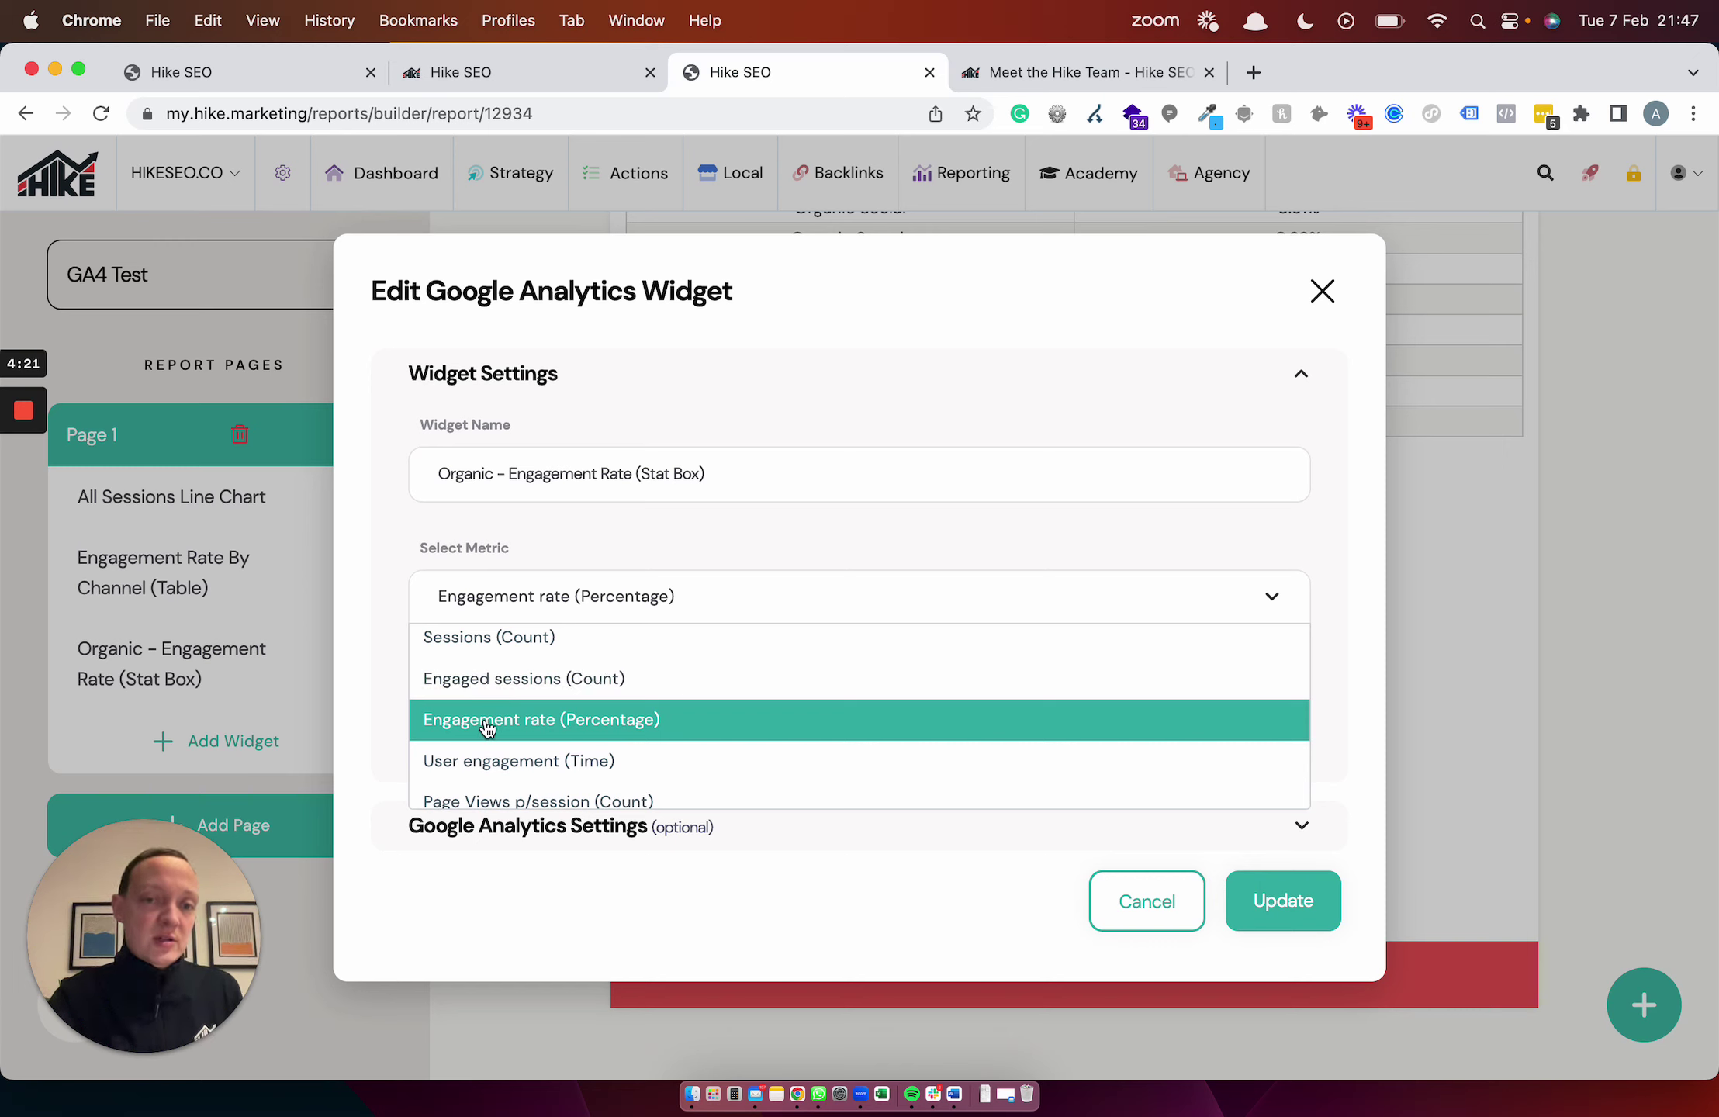
scroll(717, 729, down, 2)
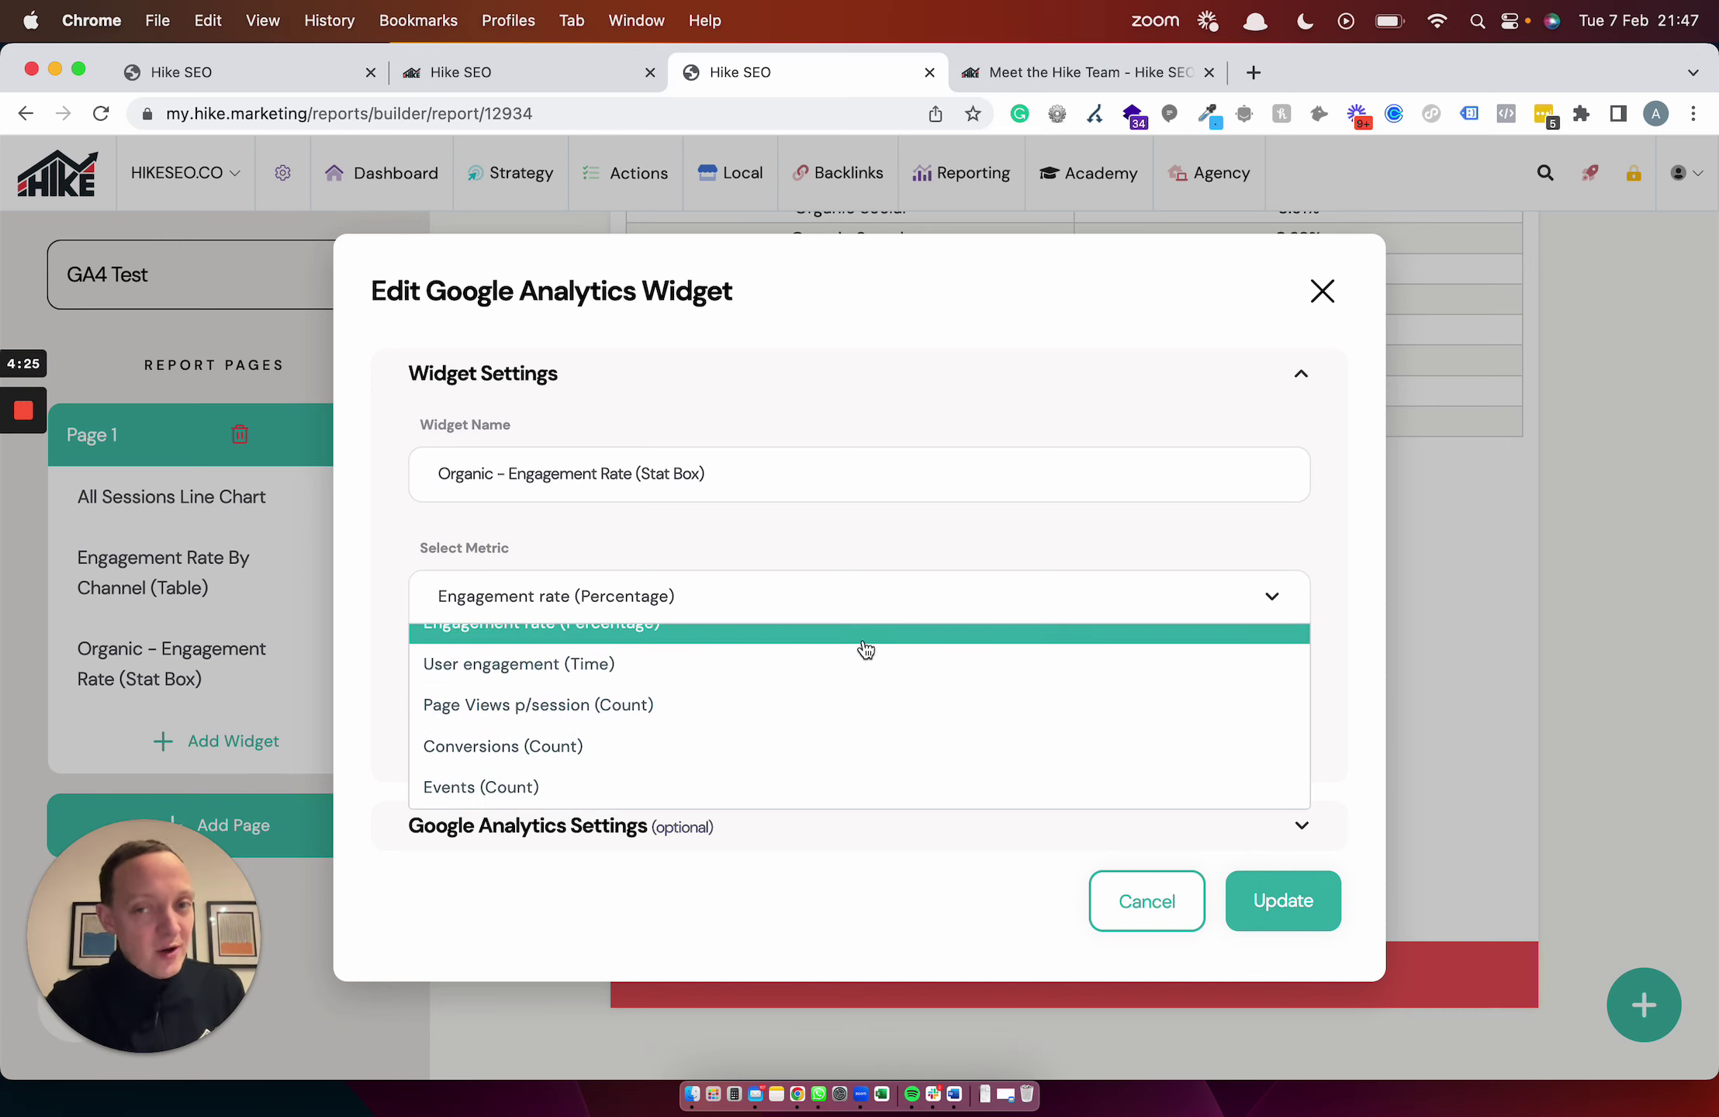
click(685, 602)
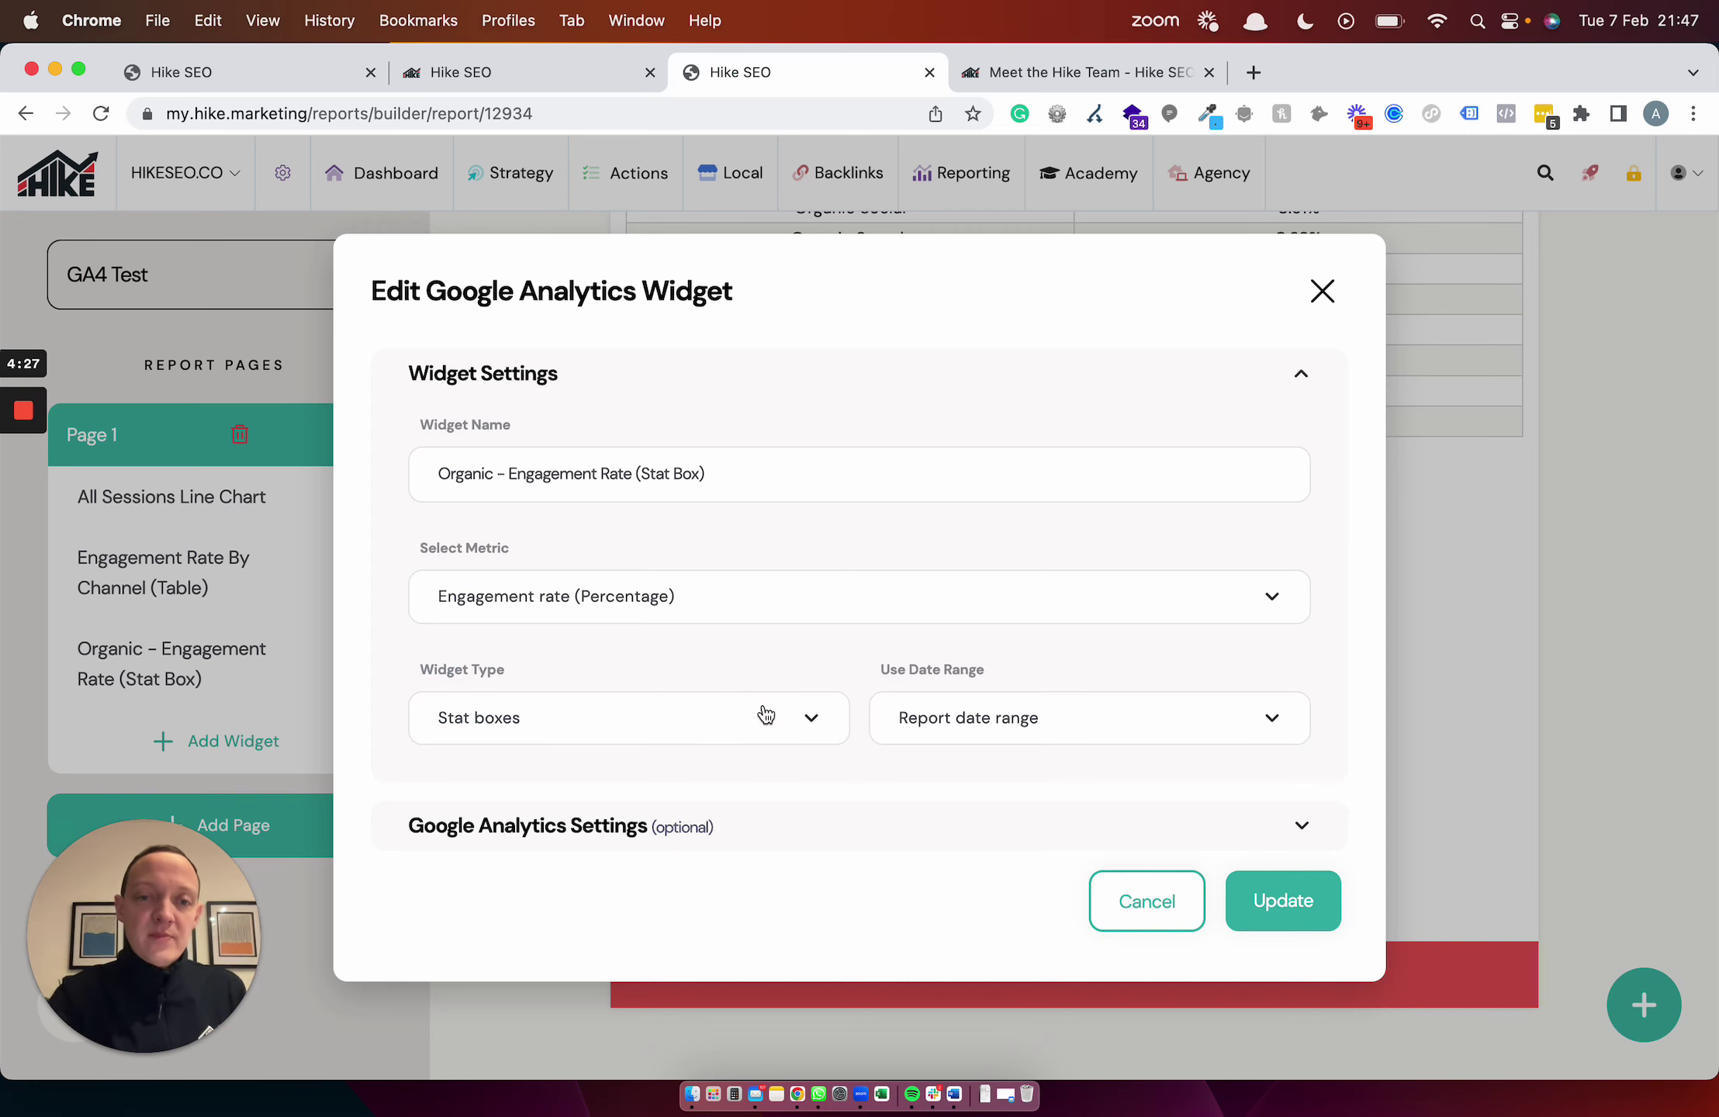
click(578, 829)
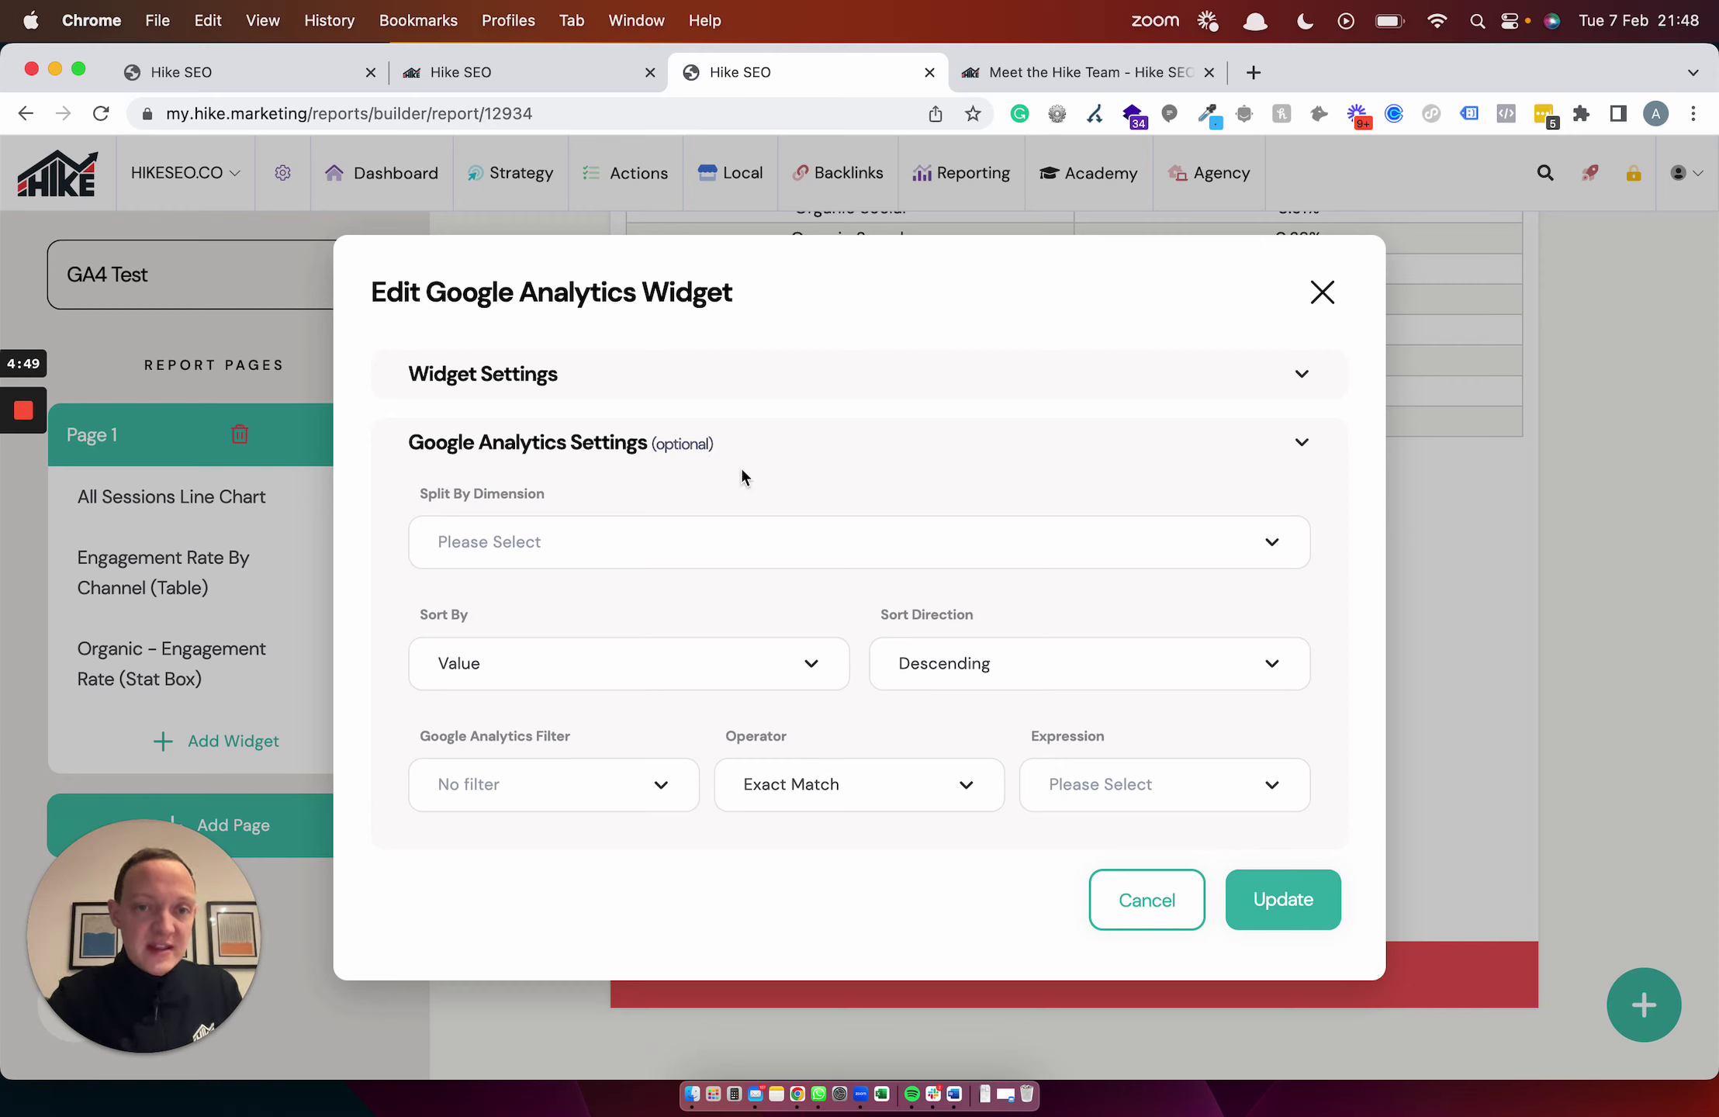
Step: Check the Google Analytics Filter options, then browse the Meet the Hike Team page profiles
click(617, 797)
scroll(617, 880, down, 1)
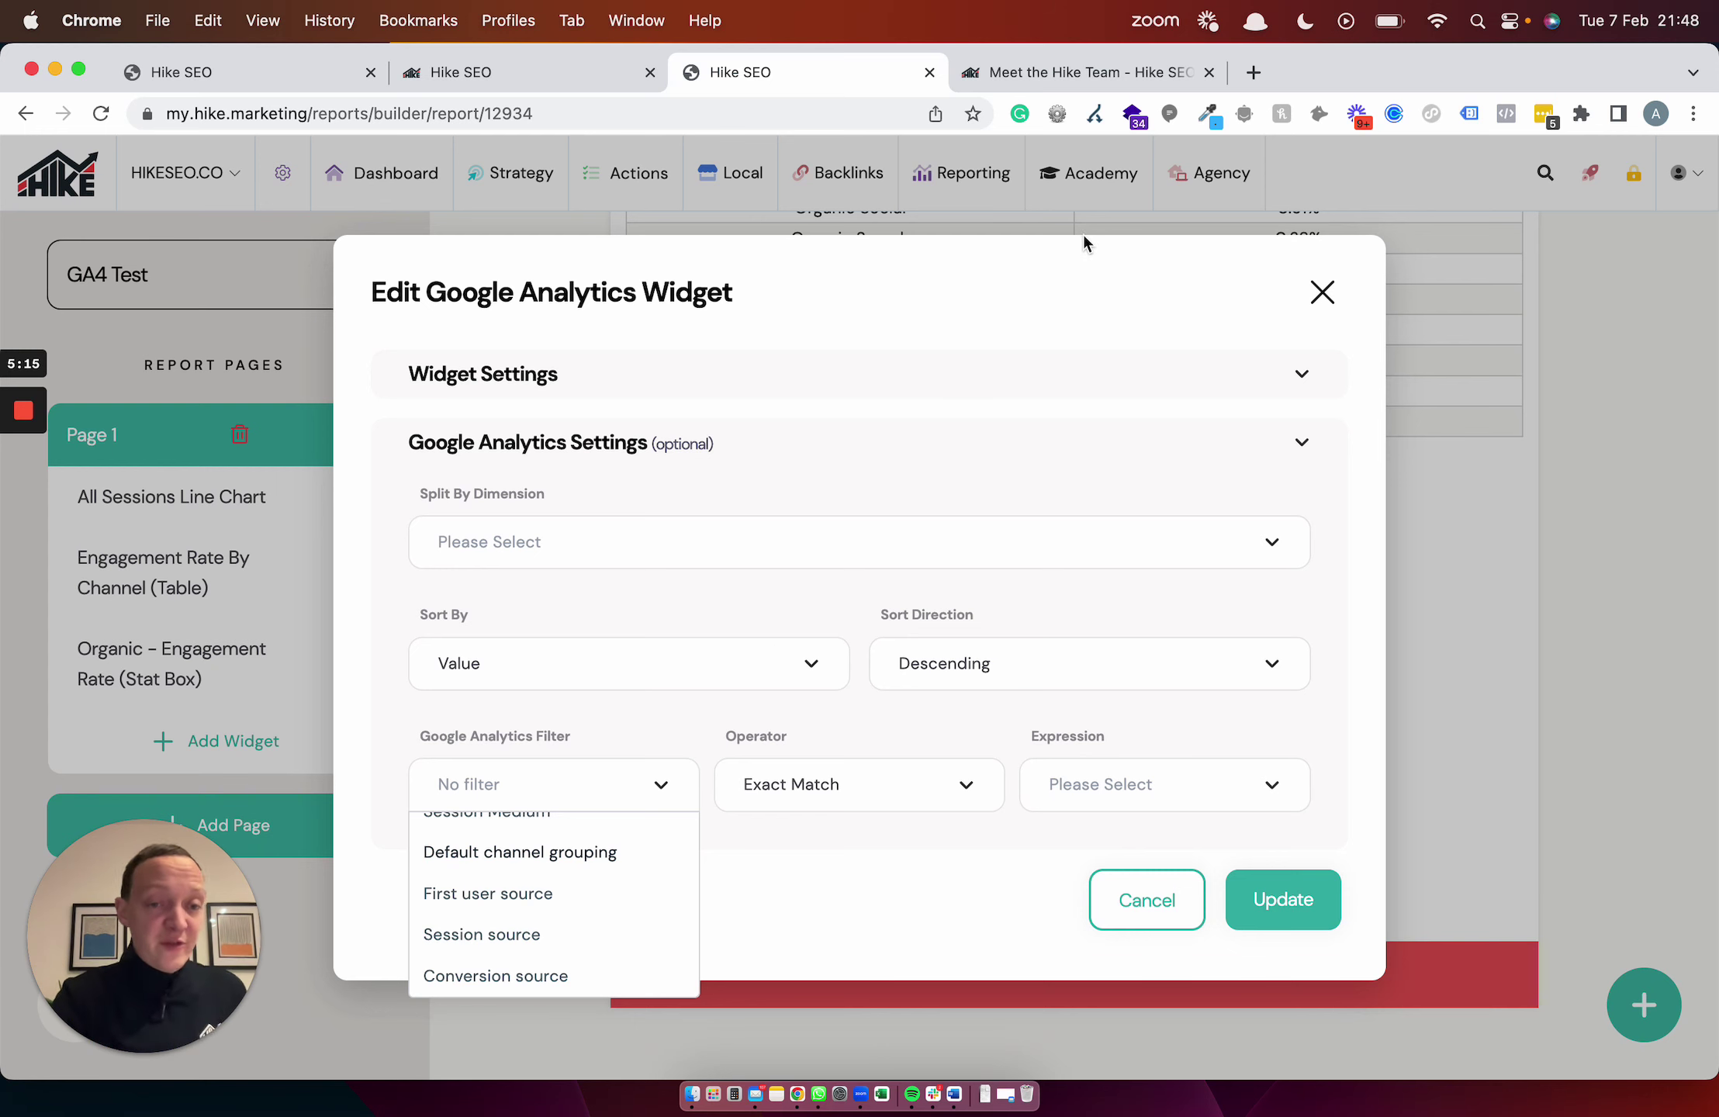
click(1019, 78)
scroll(1109, 702, down, 1)
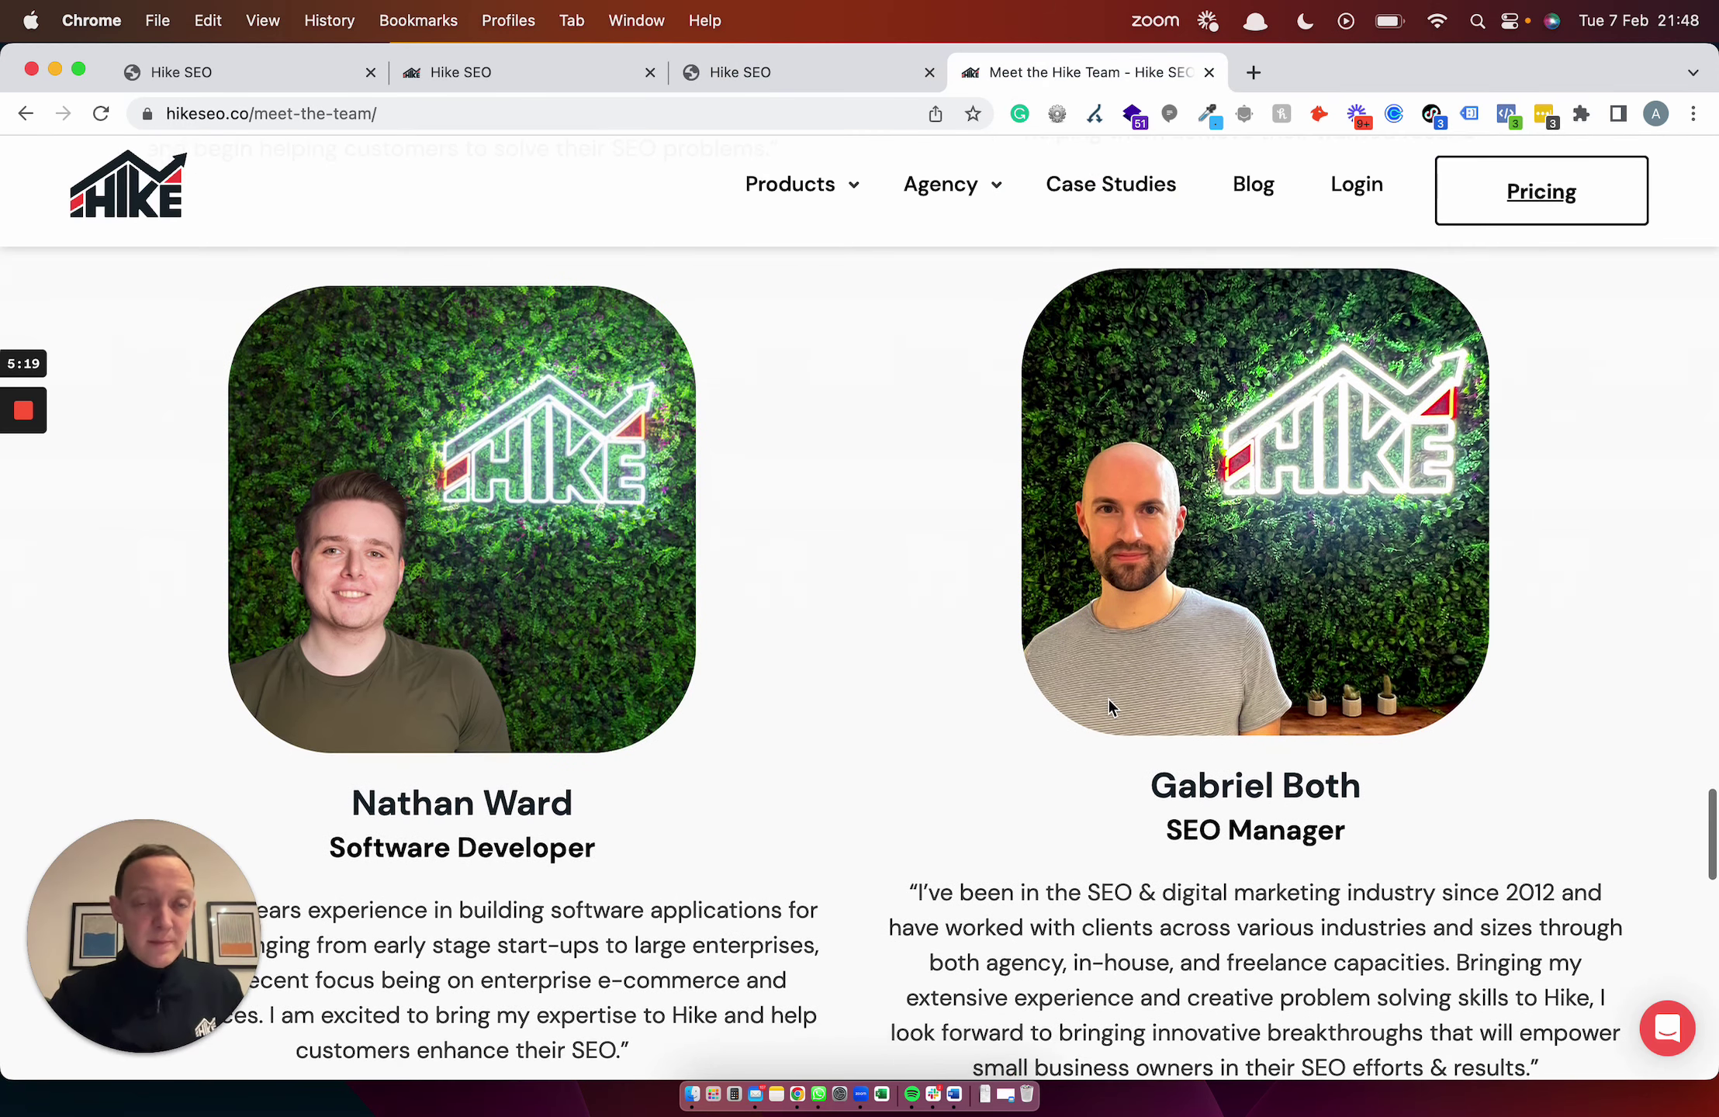
scroll(1109, 706, down, 2)
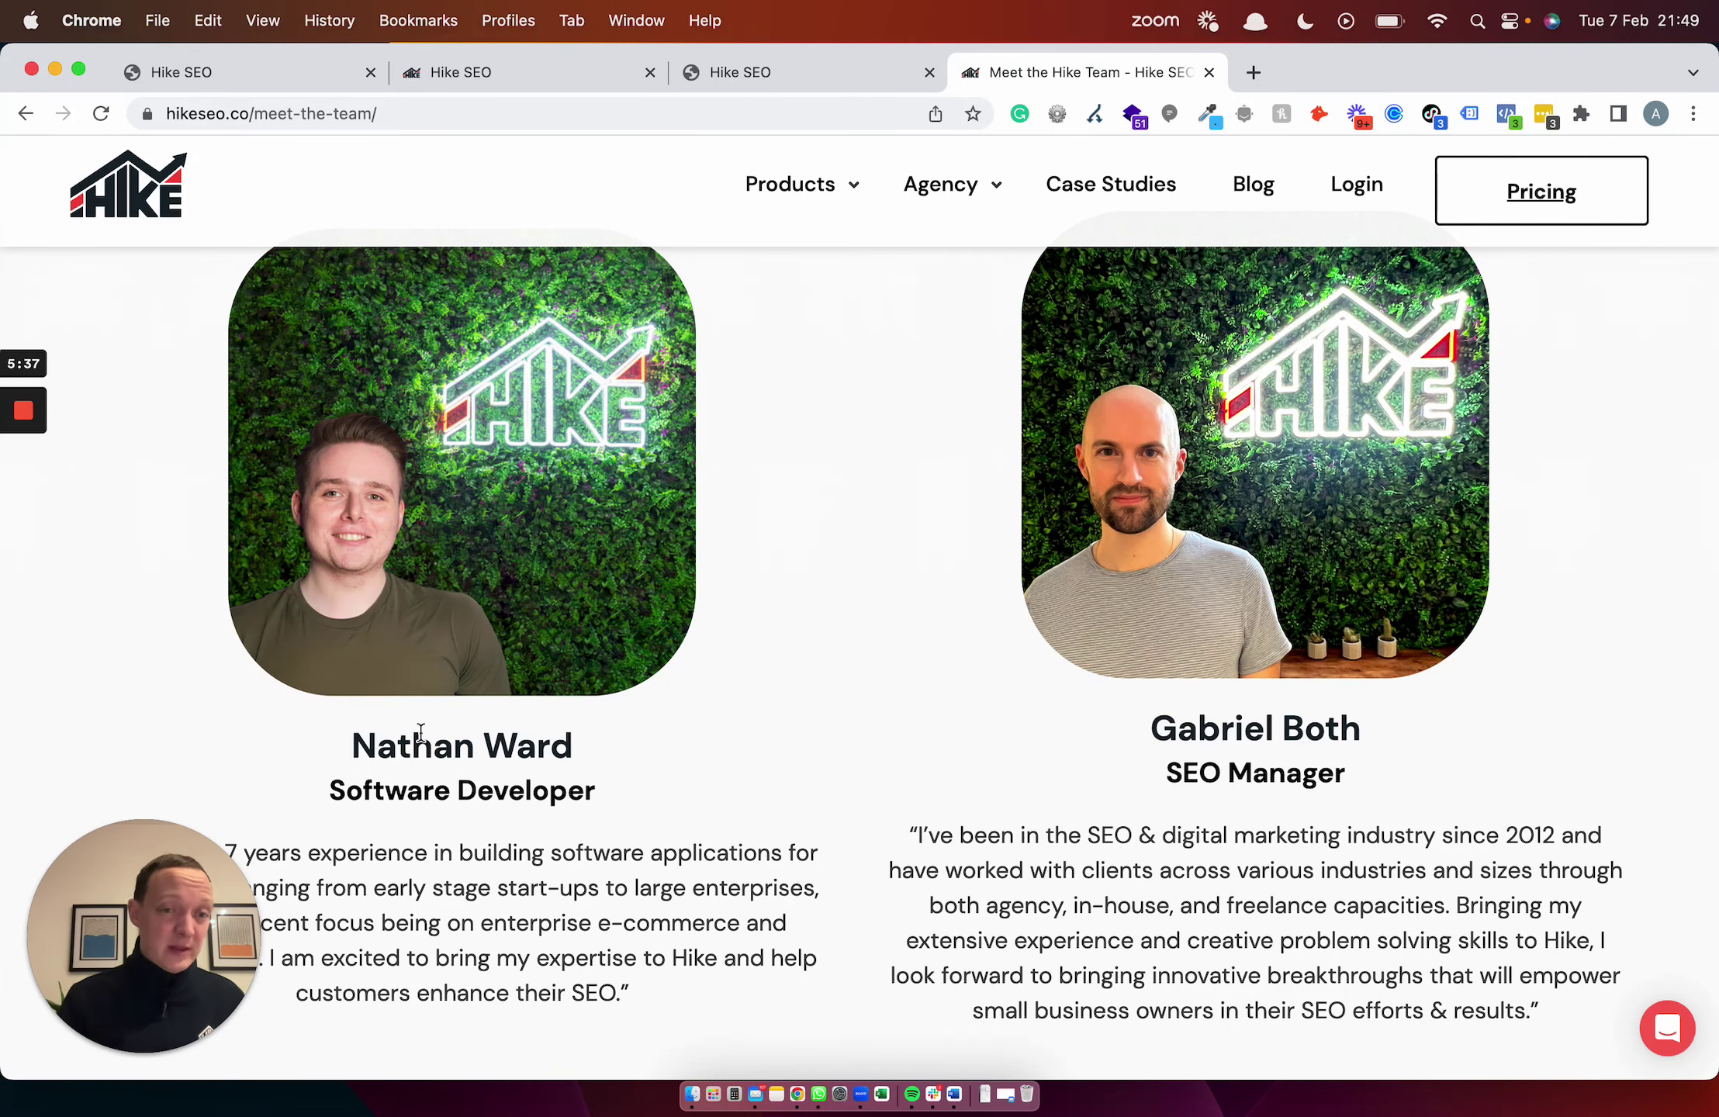
scroll(1241, 822, up, 1)
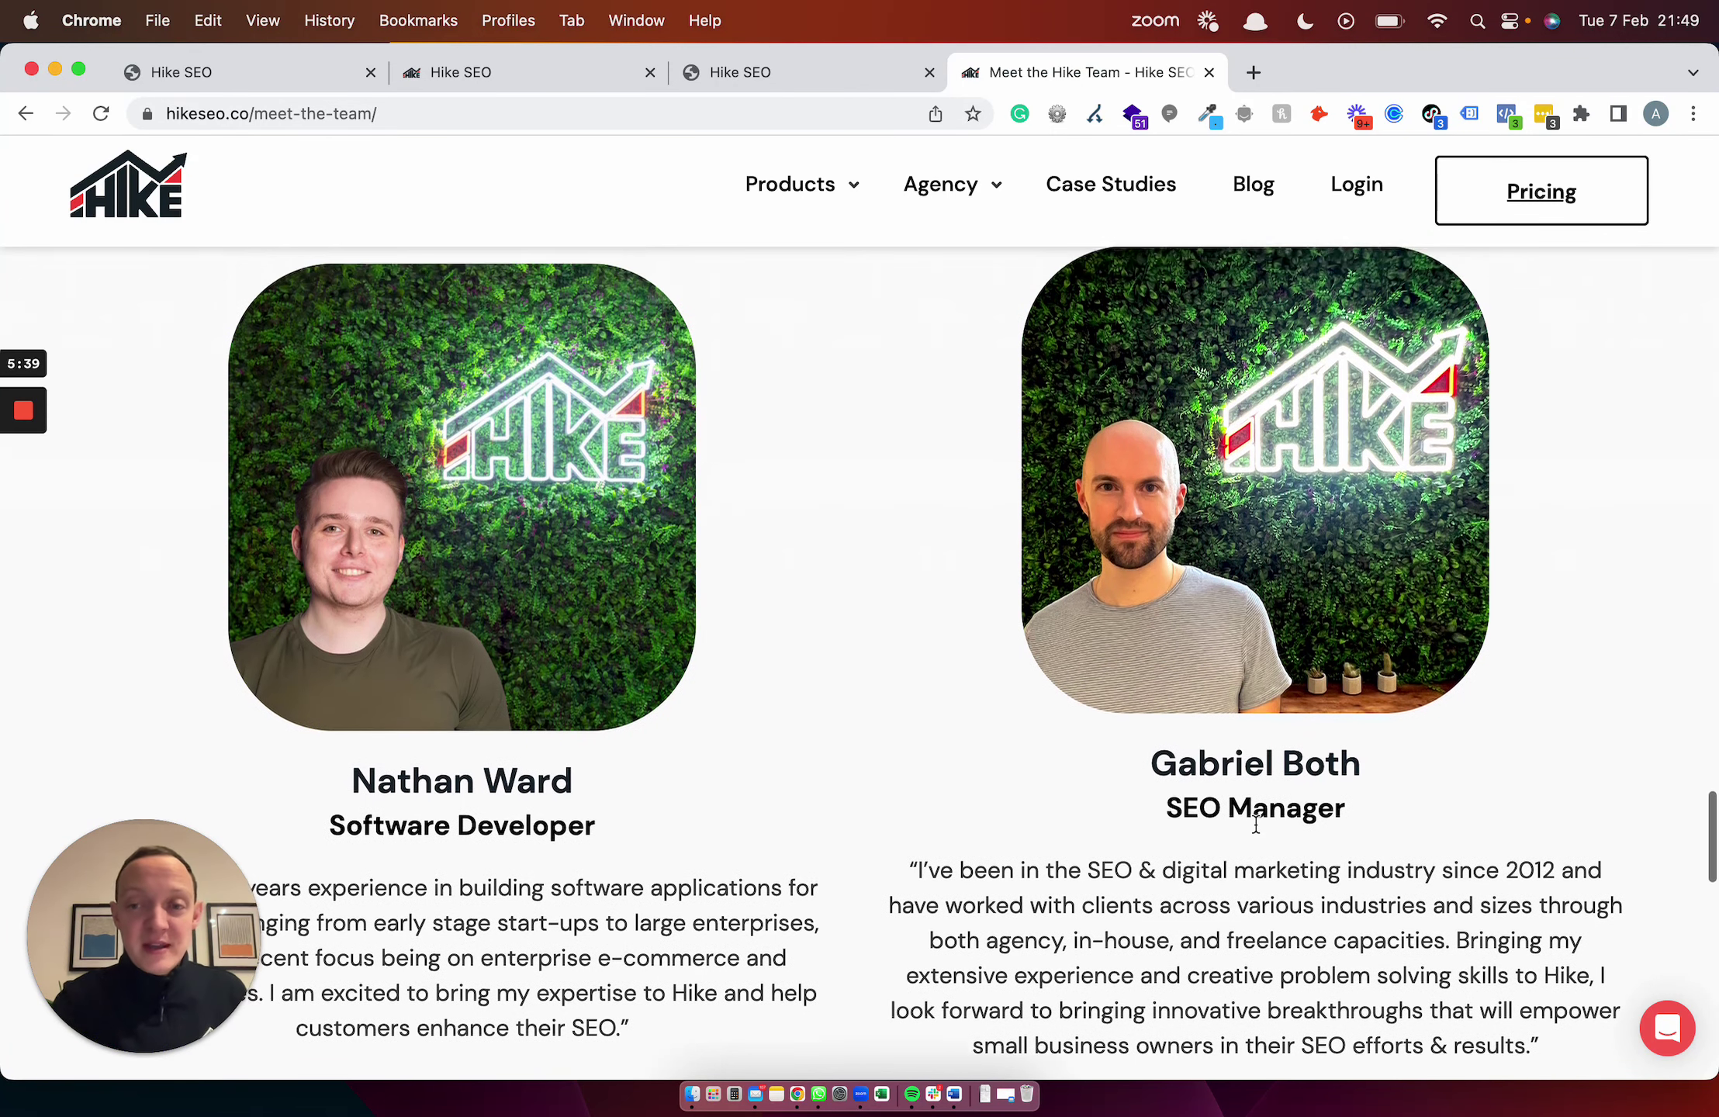